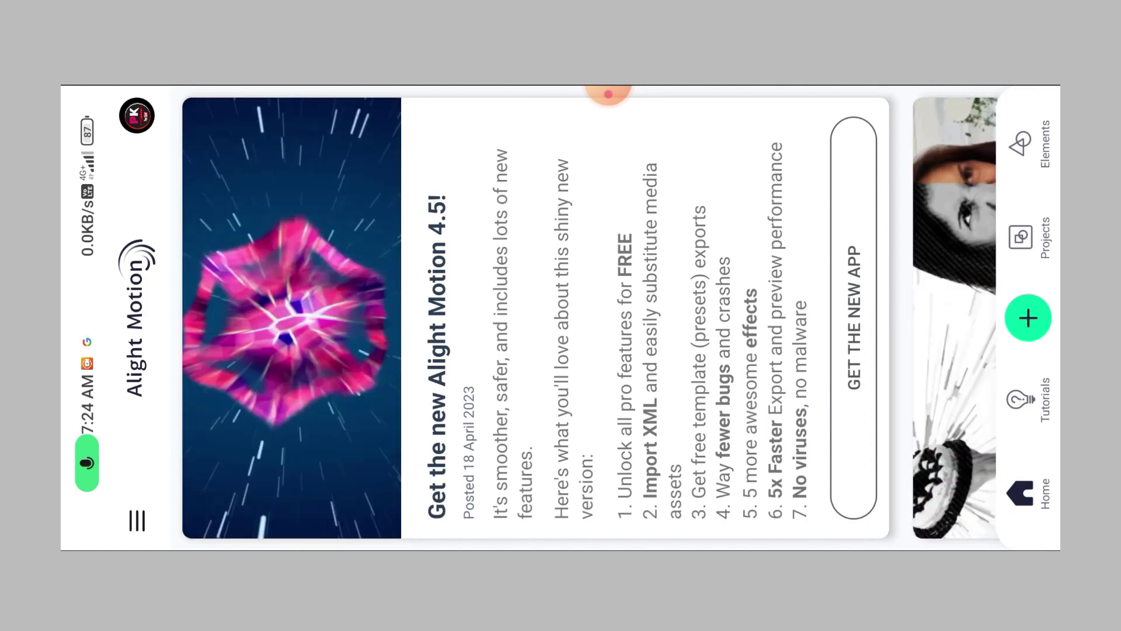
- Create a new 9:16 project and make the Levi's hoodie photo fill the frame
click(1027, 317)
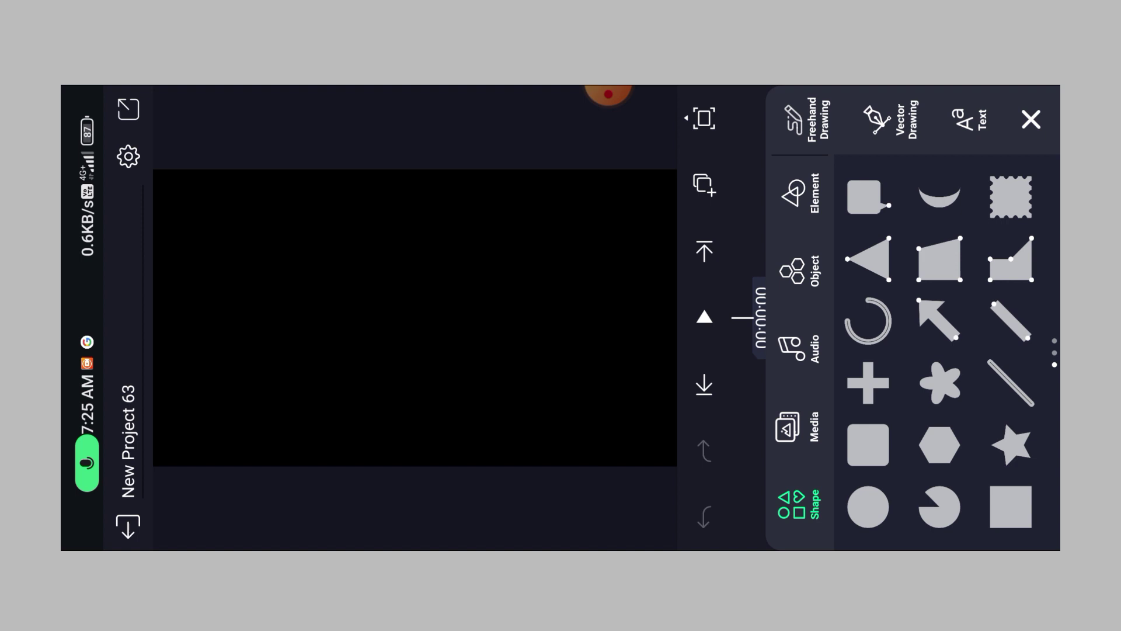
click(799, 427)
click(902, 454)
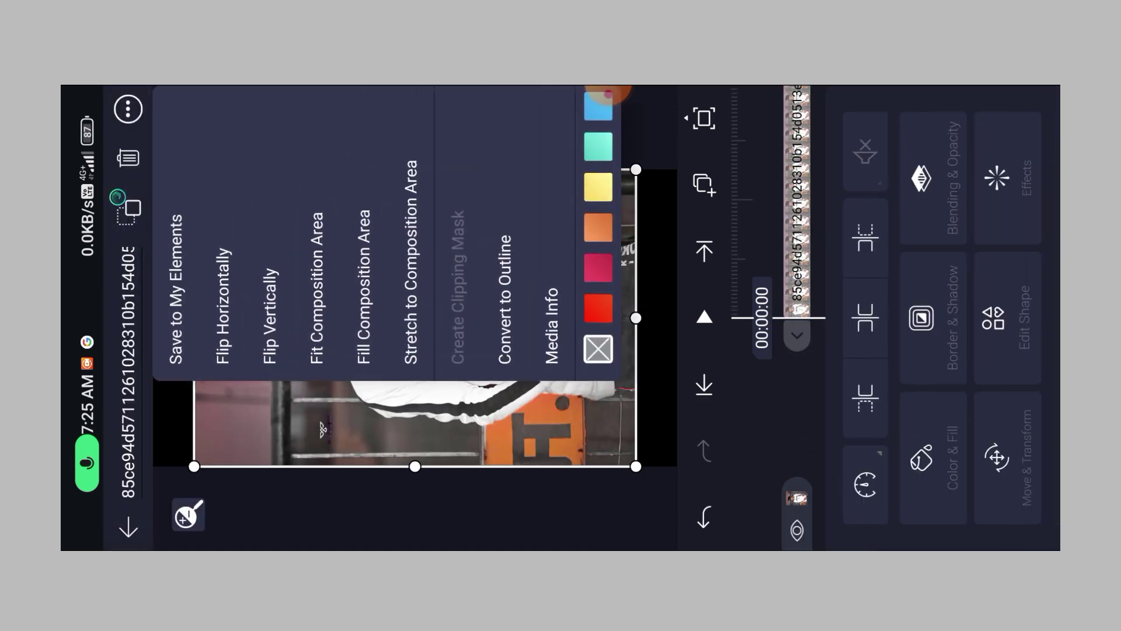
click(365, 285)
click(411, 263)
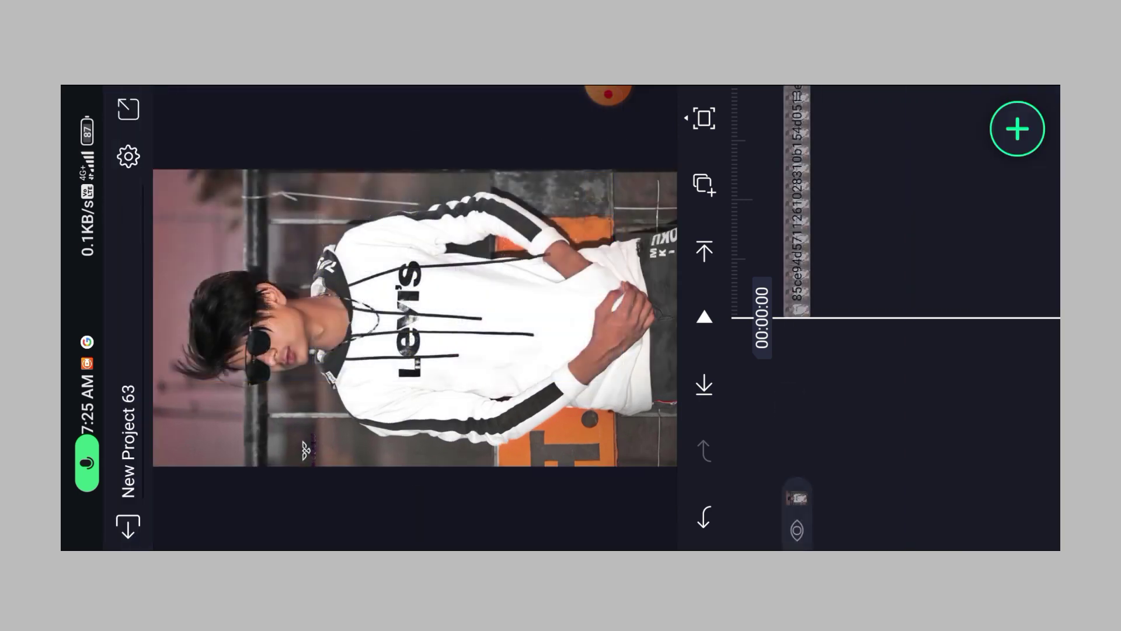
- Export the current frame as a PNG and save it to the gallery
click(129, 109)
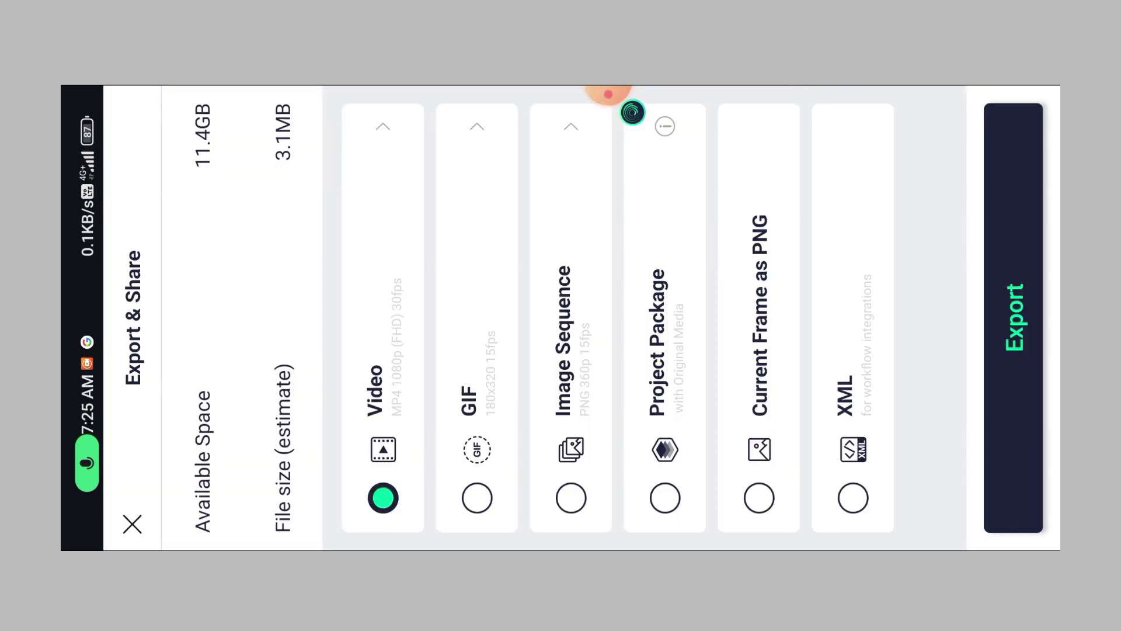
click(760, 498)
click(1013, 228)
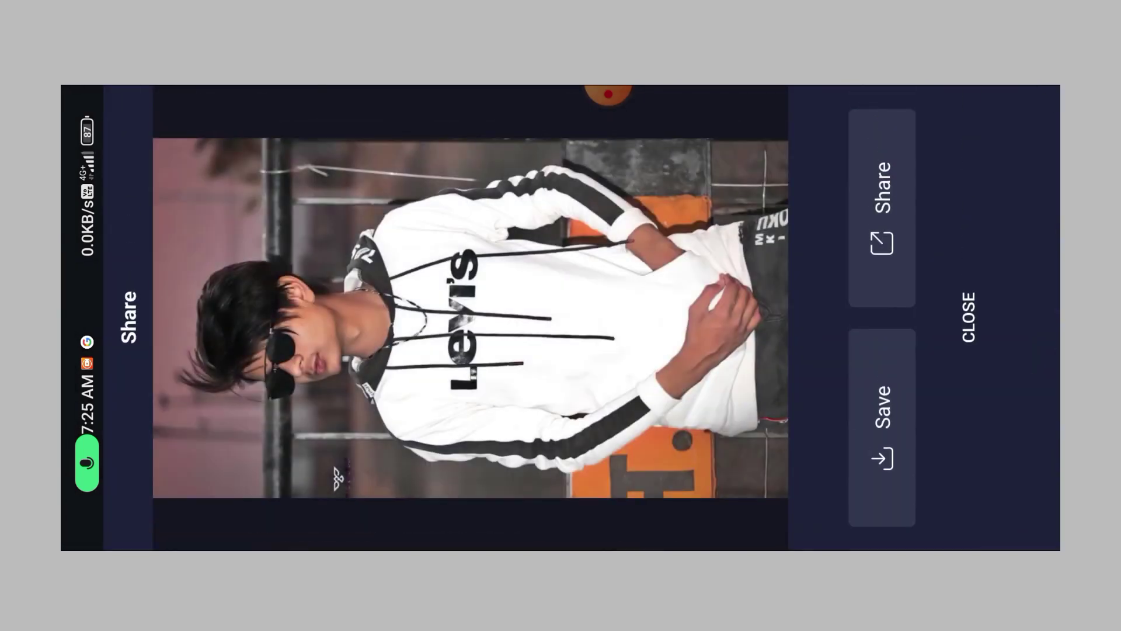
click(878, 414)
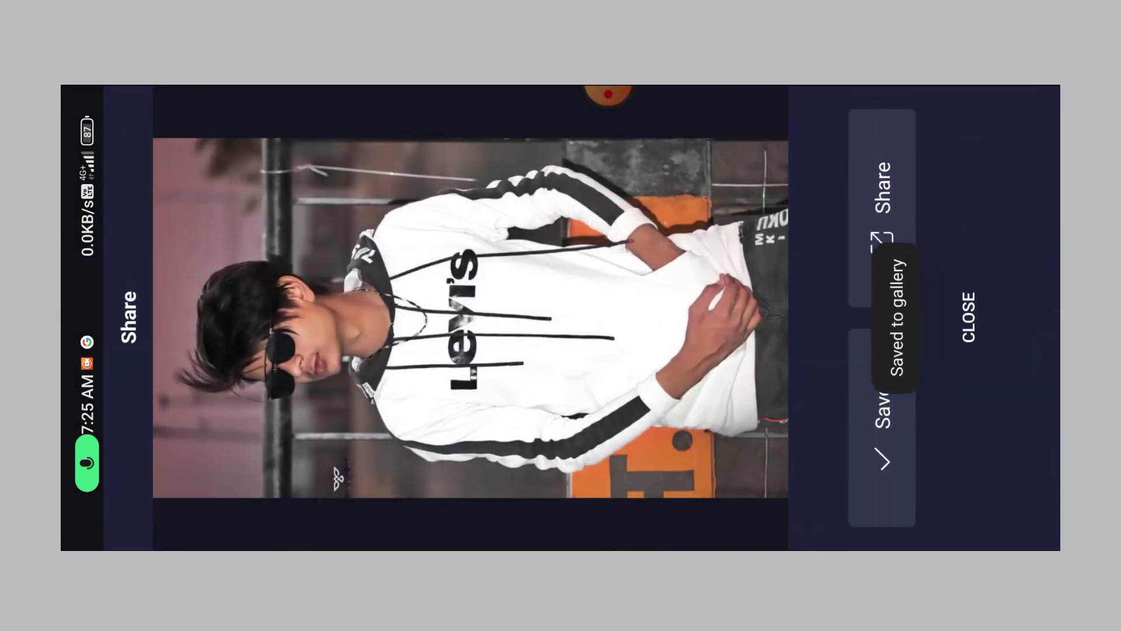
- Make the maroon ICON jacket photo fill the composition
click(973, 296)
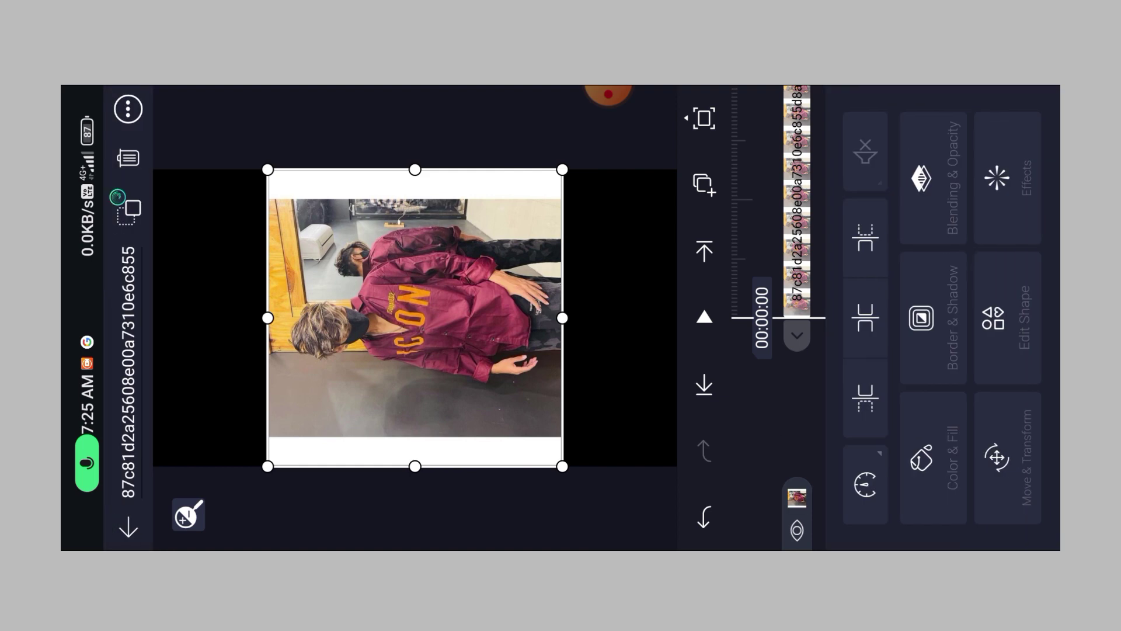
click(128, 109)
click(376, 210)
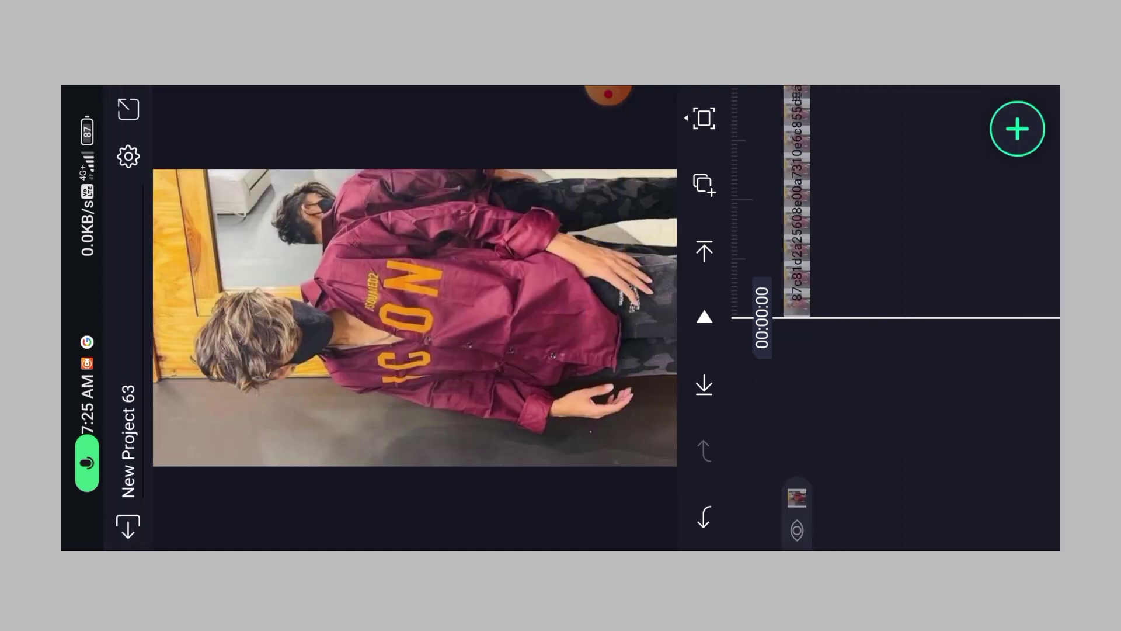
- Export the jacket frame as a PNG, save it to the gallery, and close sharing
click(129, 109)
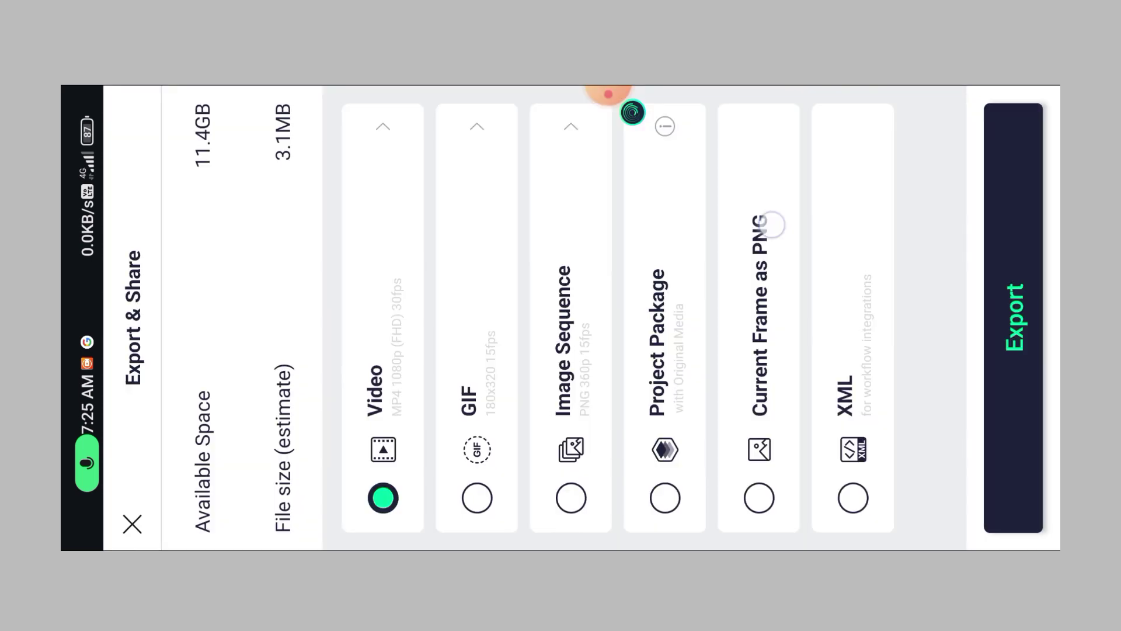
click(771, 225)
click(1013, 317)
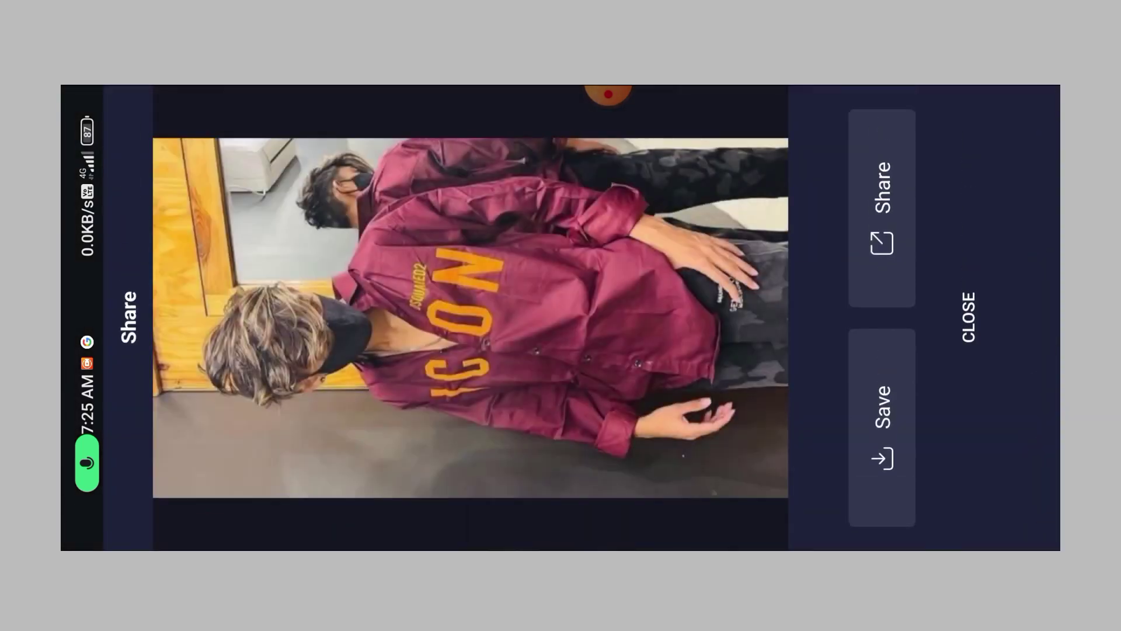
click(872, 416)
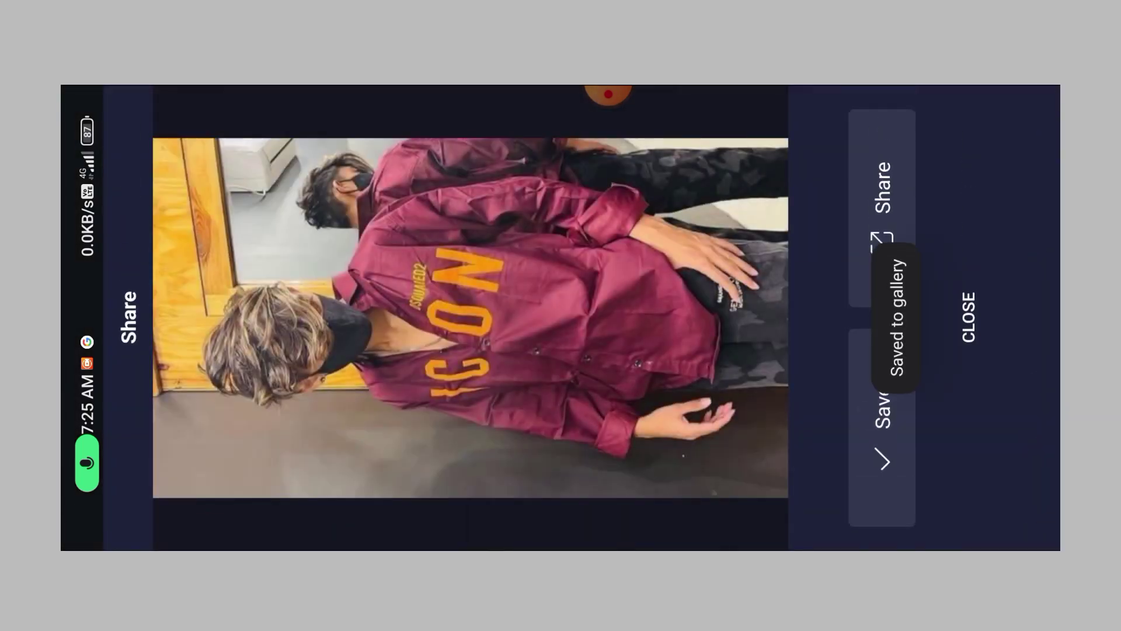
click(969, 317)
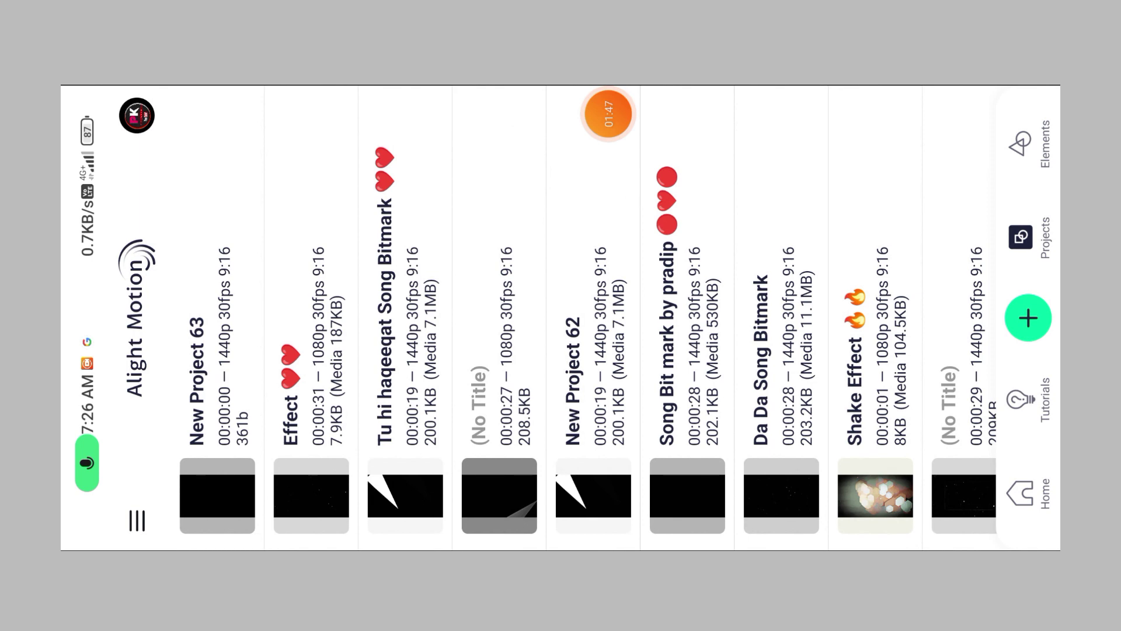
- Cancel the stray project selection and open the Tu hi haqeeqat Song Bitmark project
click(302, 280)
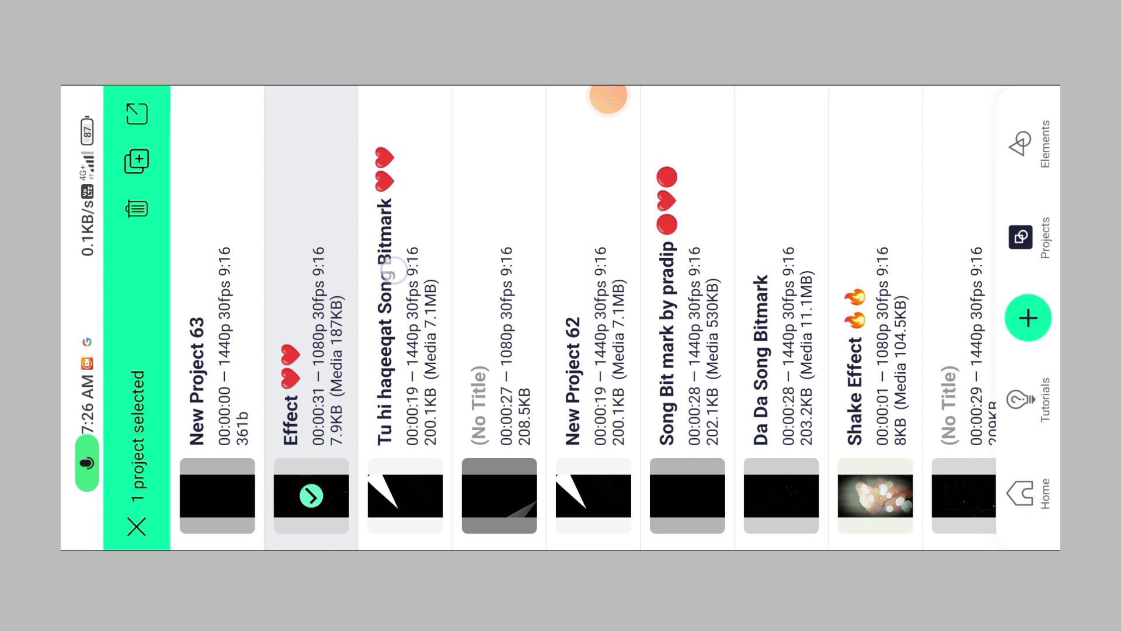
click(392, 270)
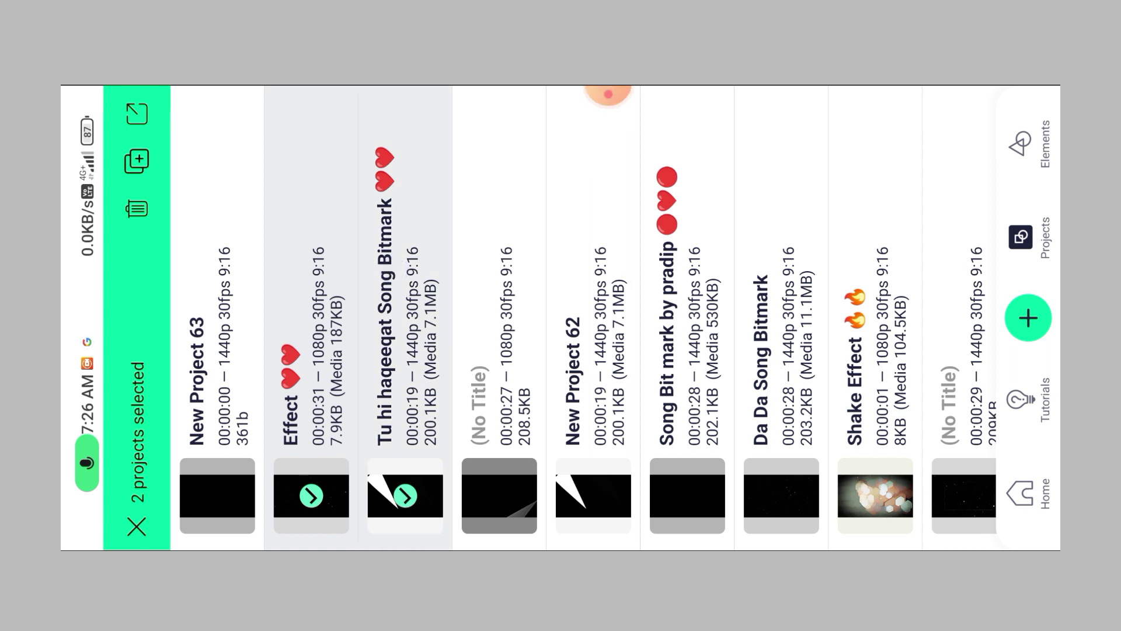
click(137, 526)
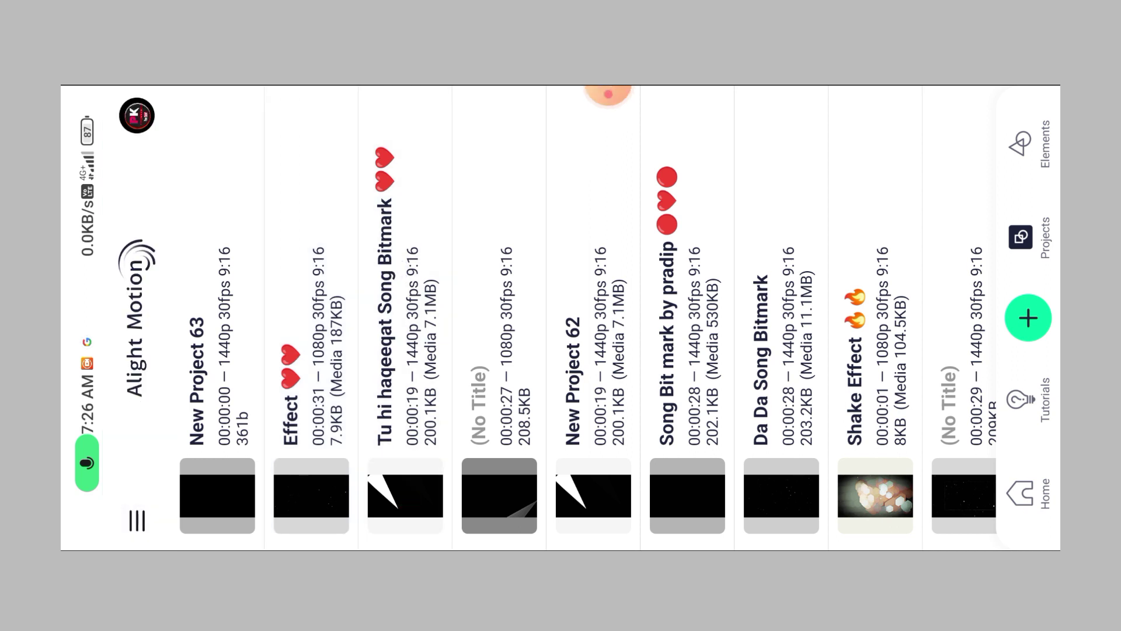
click(411, 201)
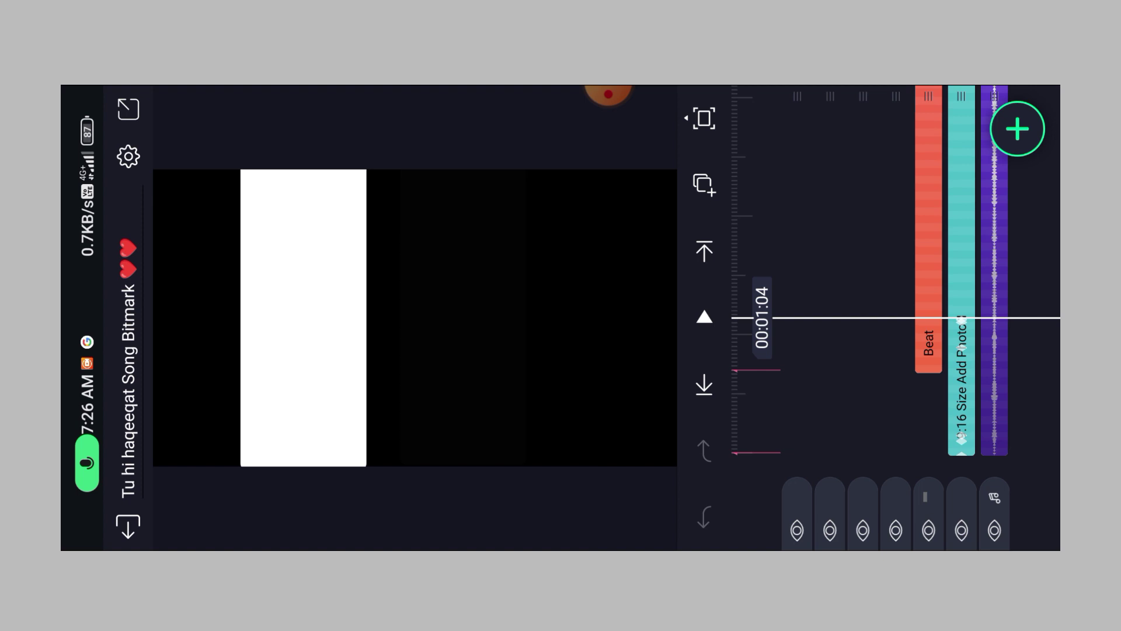
- Fill the 9:16 Size Add Photo 1 layer with the ICON jacket PNG from the Alight Motion folder
click(968, 251)
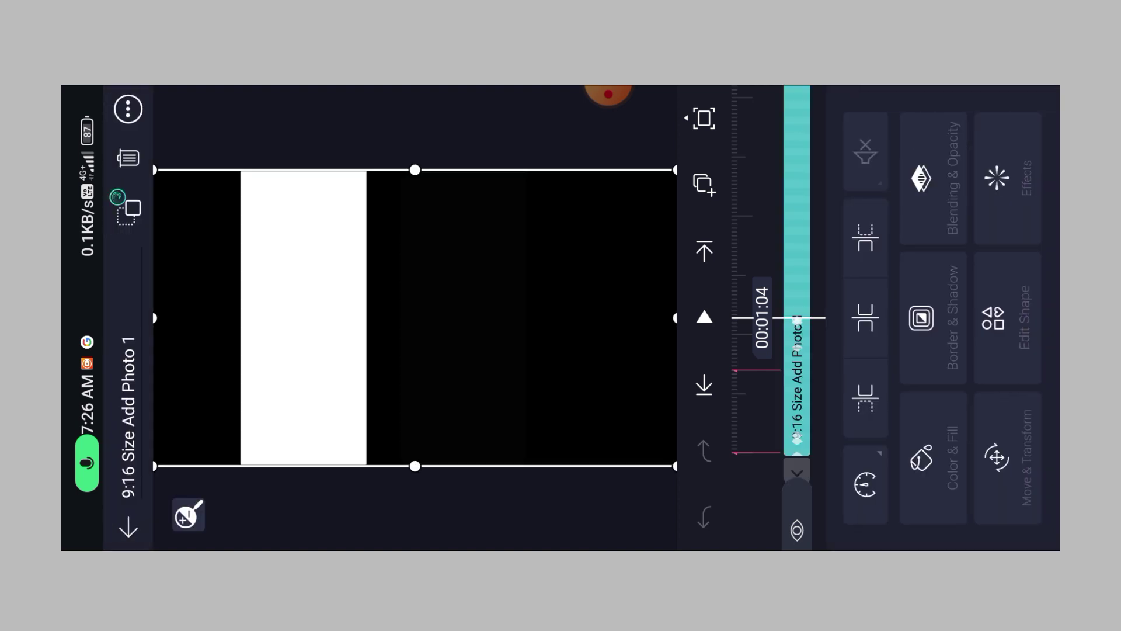
click(934, 456)
click(875, 127)
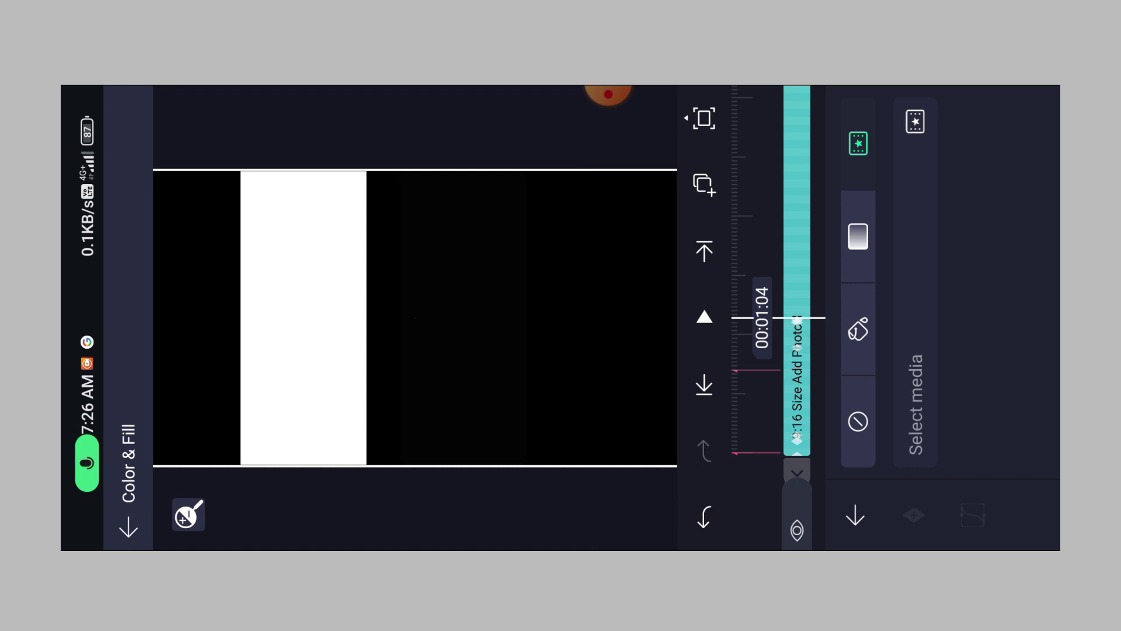
click(925, 212)
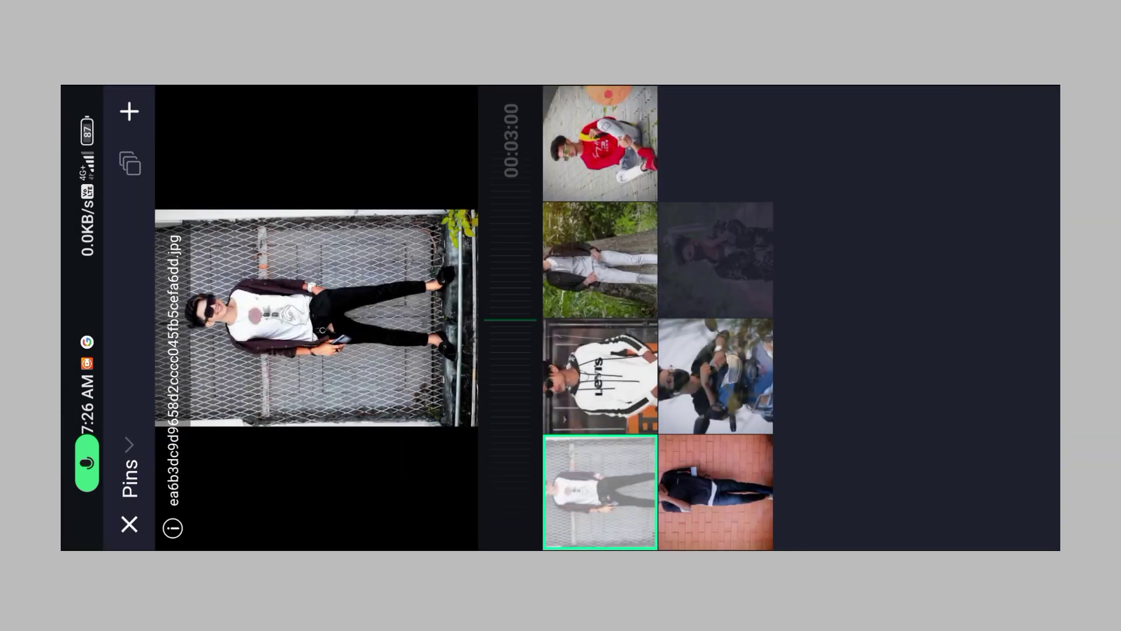
click(129, 443)
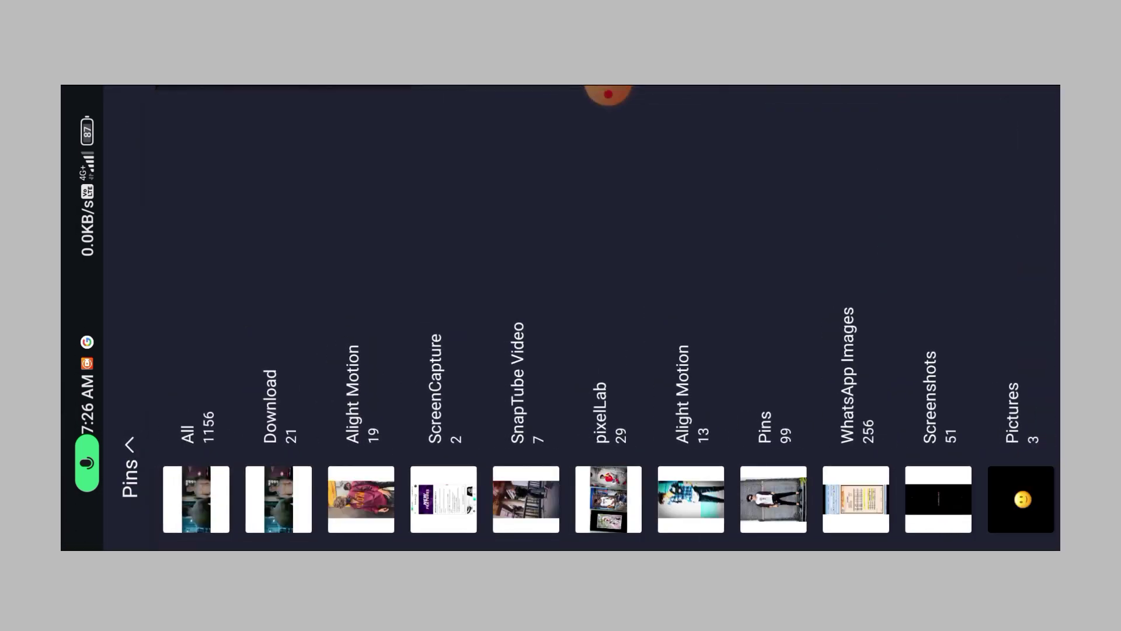
click(361, 500)
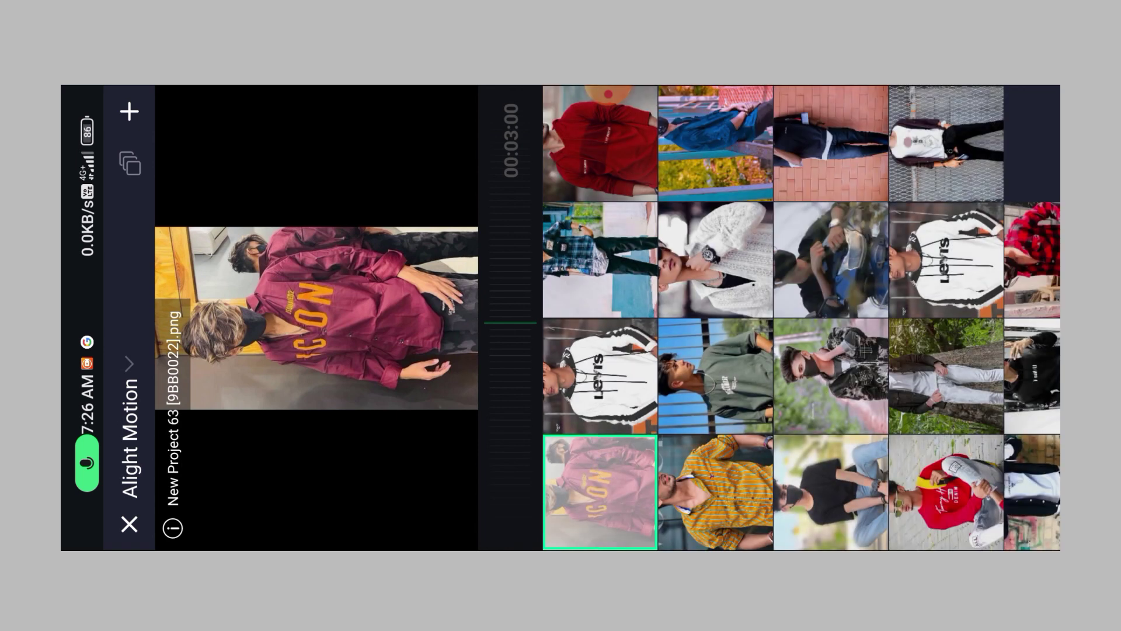
click(130, 111)
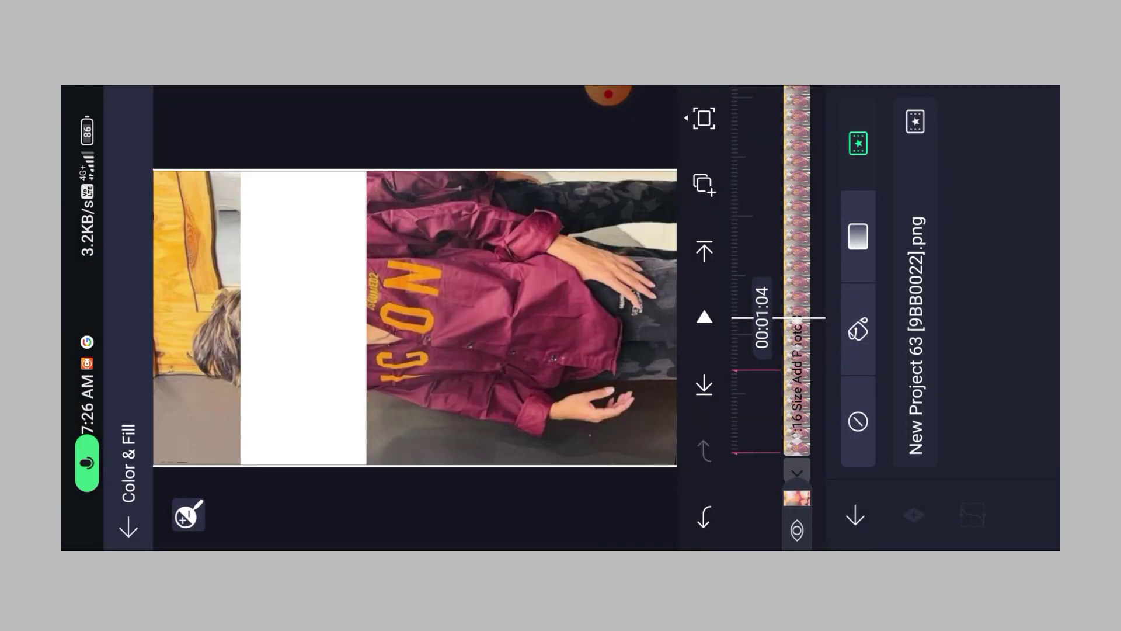
click(806, 246)
click(788, 264)
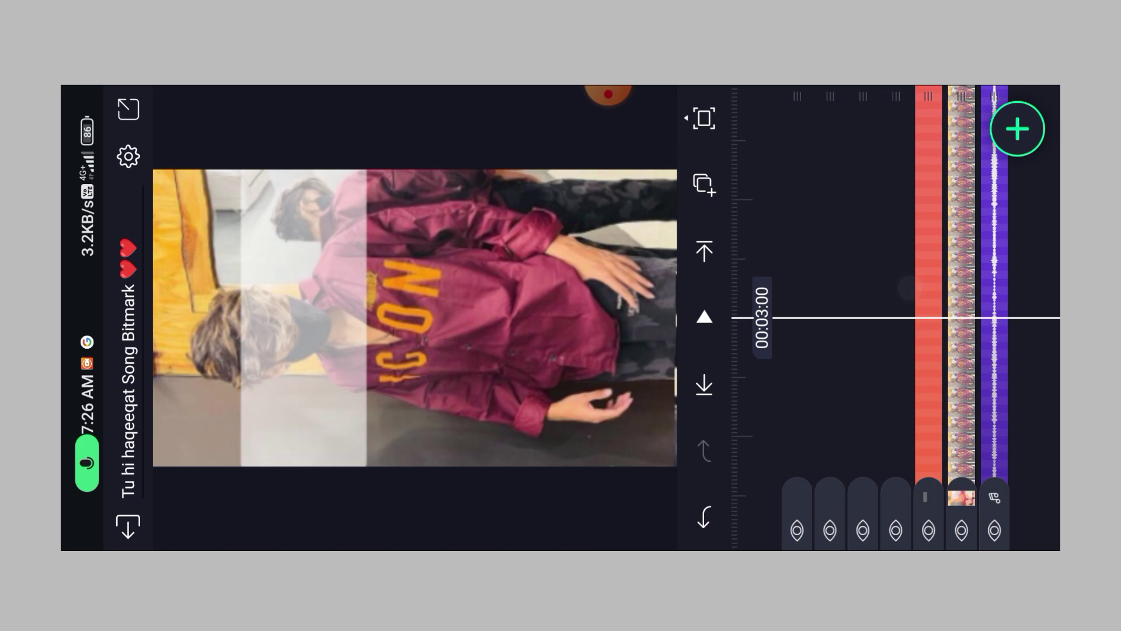
- Add the Levi's hoodie photo as a layer and copy it with its style
mouse_move(928, 289)
mouse_down()
mouse_move(929, 132)
mouse_move(950, 307)
mouse_up()
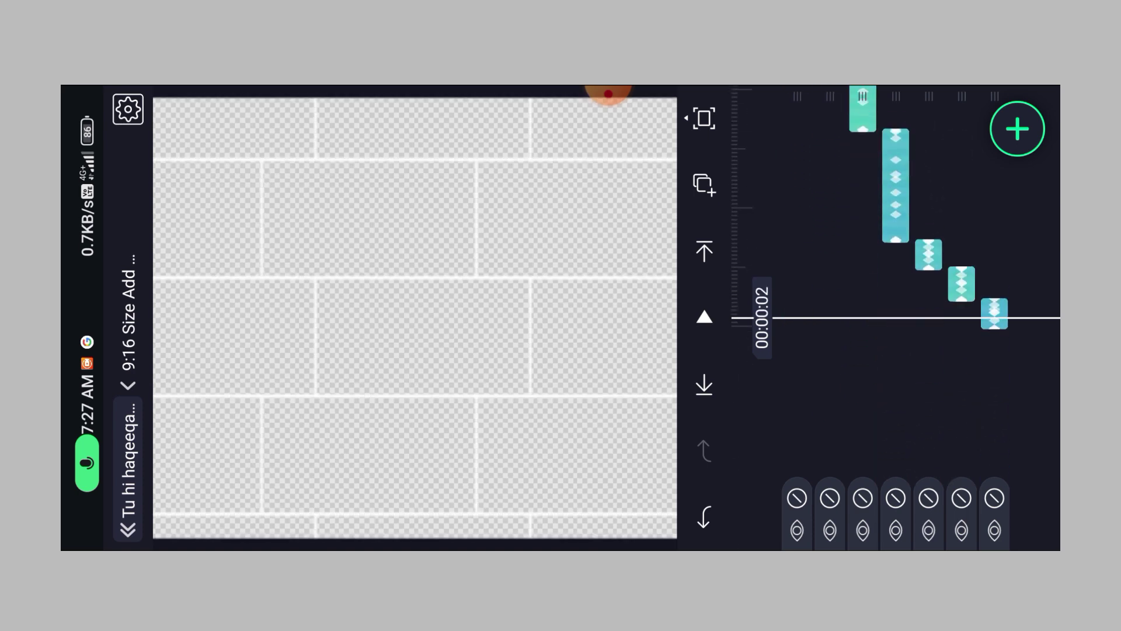
drag(896, 132, 896, 118)
drag(852, 272, 852, 254)
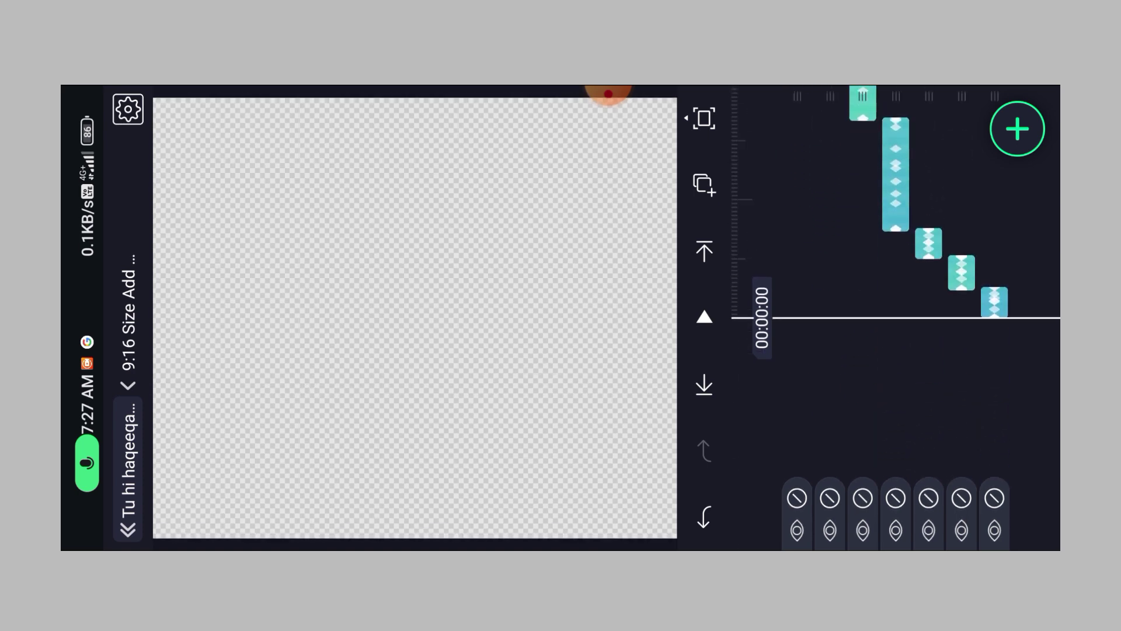
drag(842, 420, 837, 263)
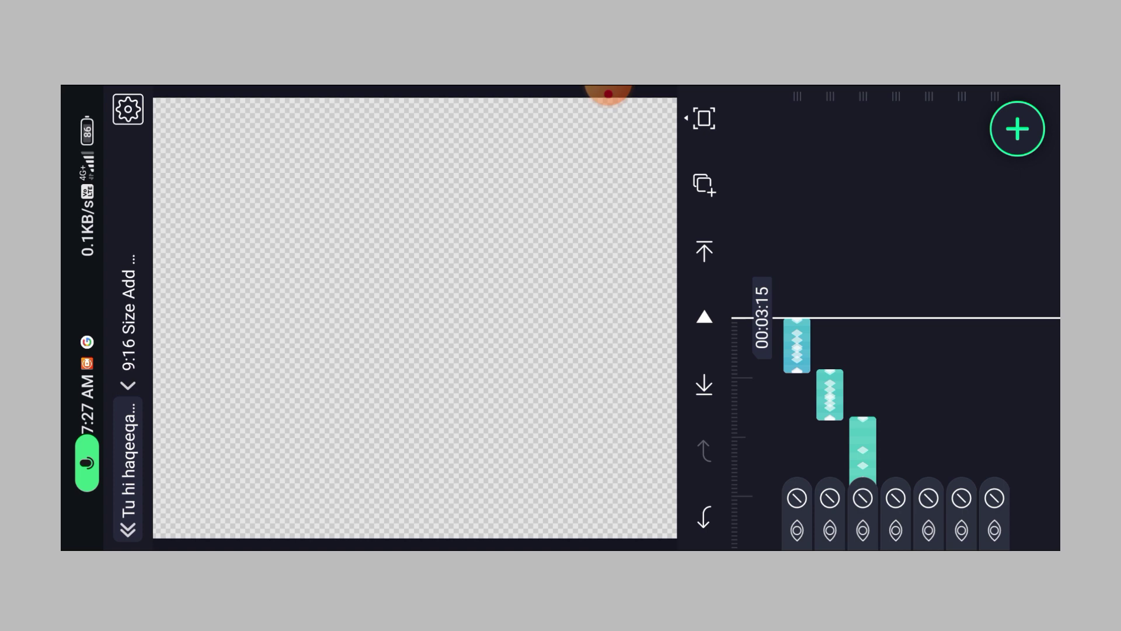
drag(926, 316, 925, 132)
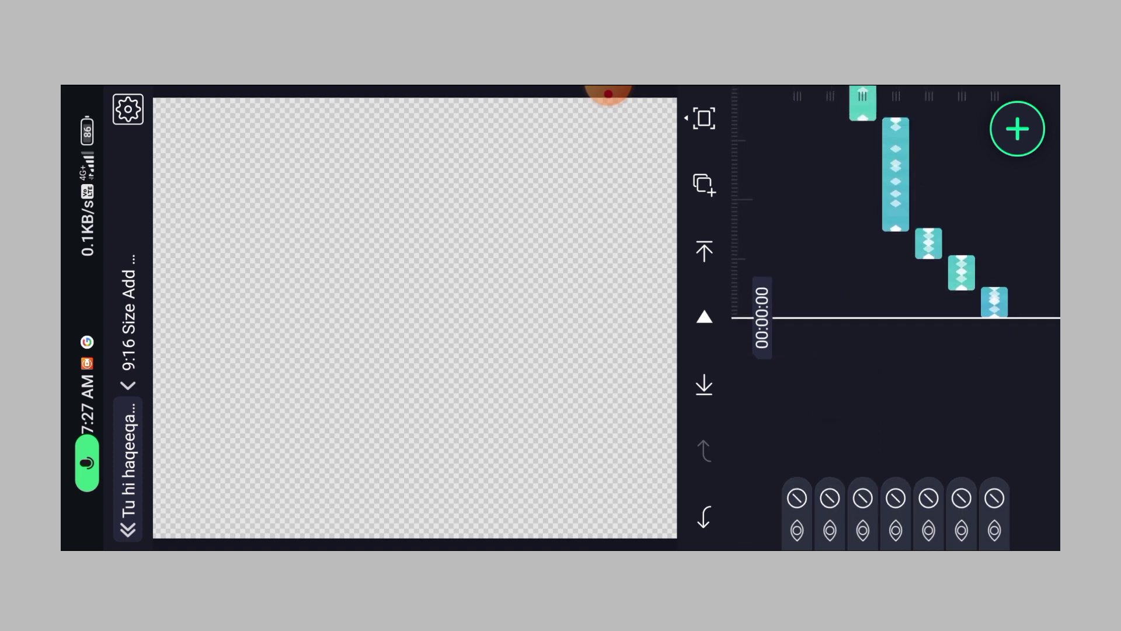
click(1017, 130)
click(789, 426)
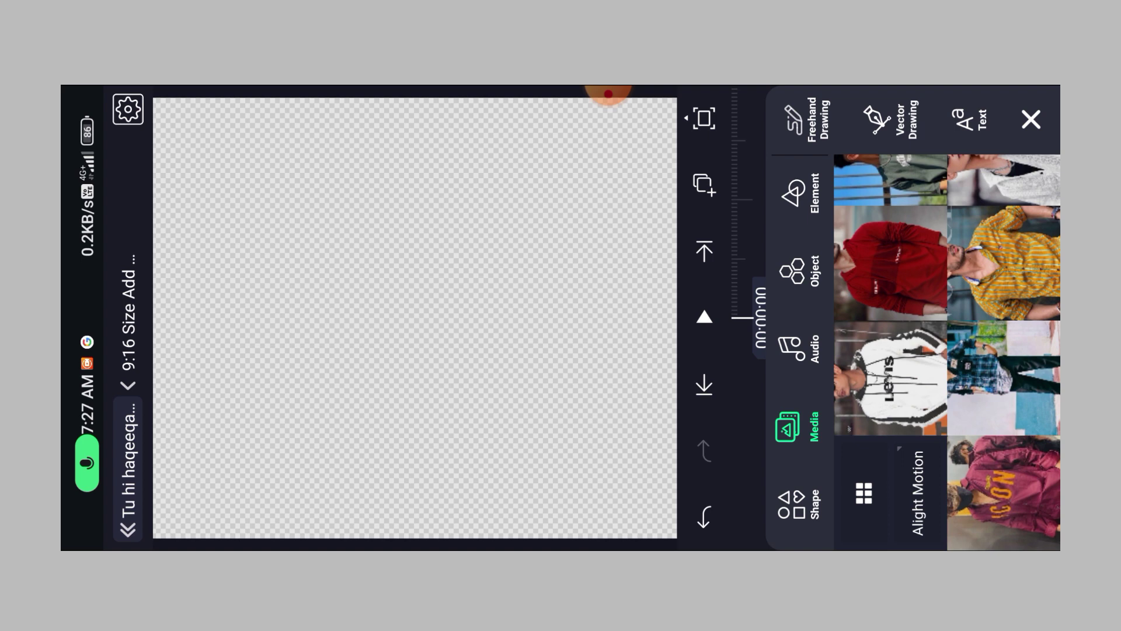
click(891, 379)
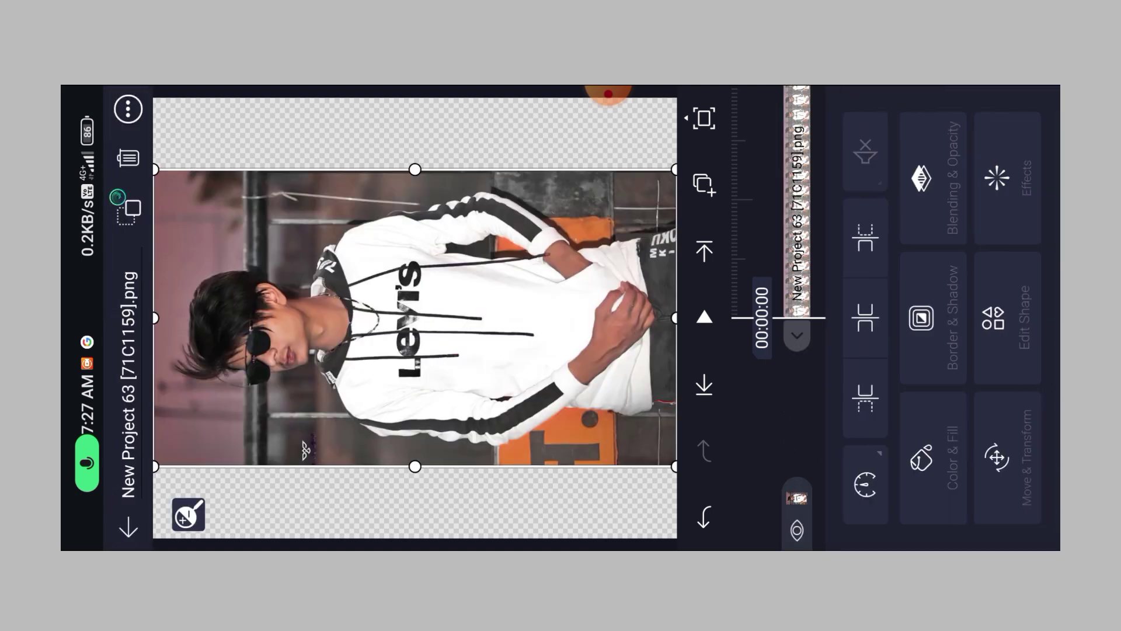
click(866, 153)
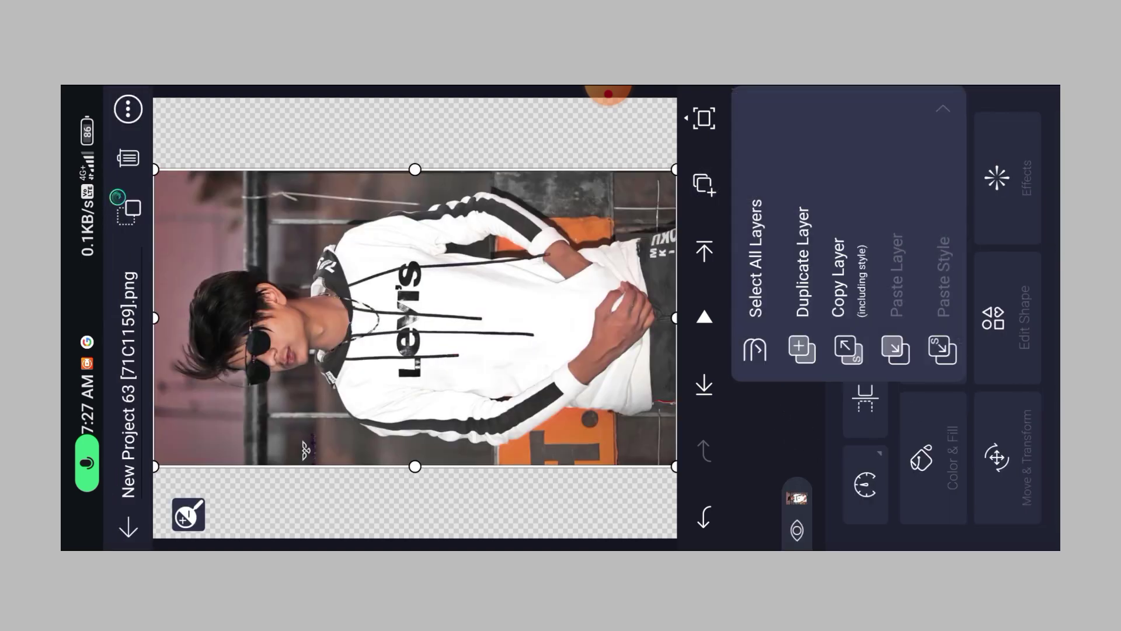
click(848, 281)
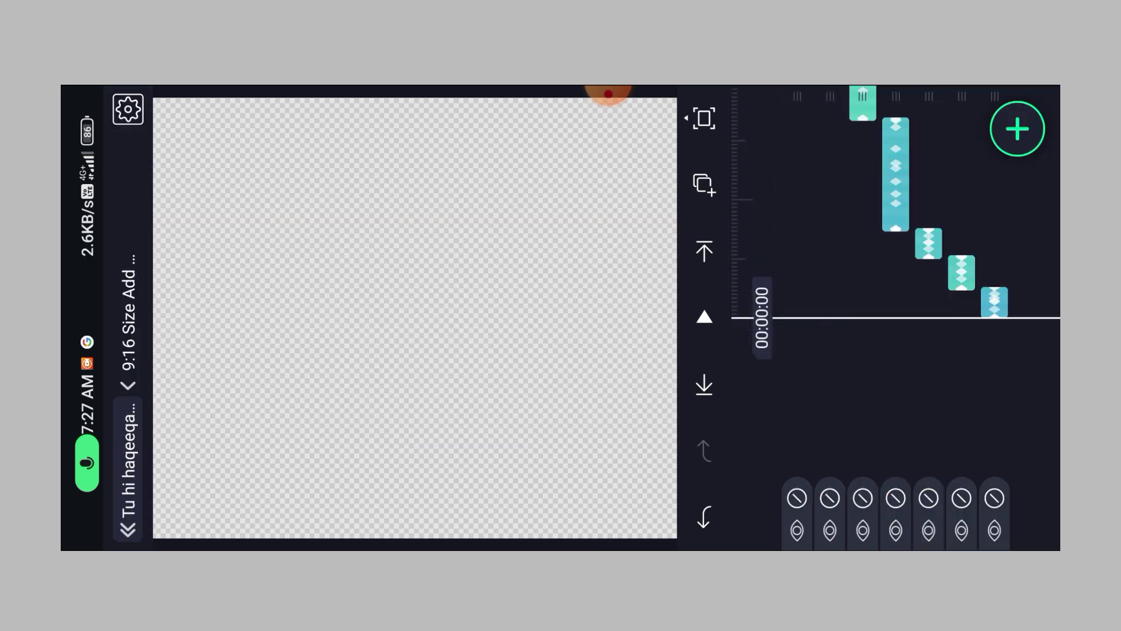
- Select all seven group layers and paste only the Color & Fill style onto them
click(704, 186)
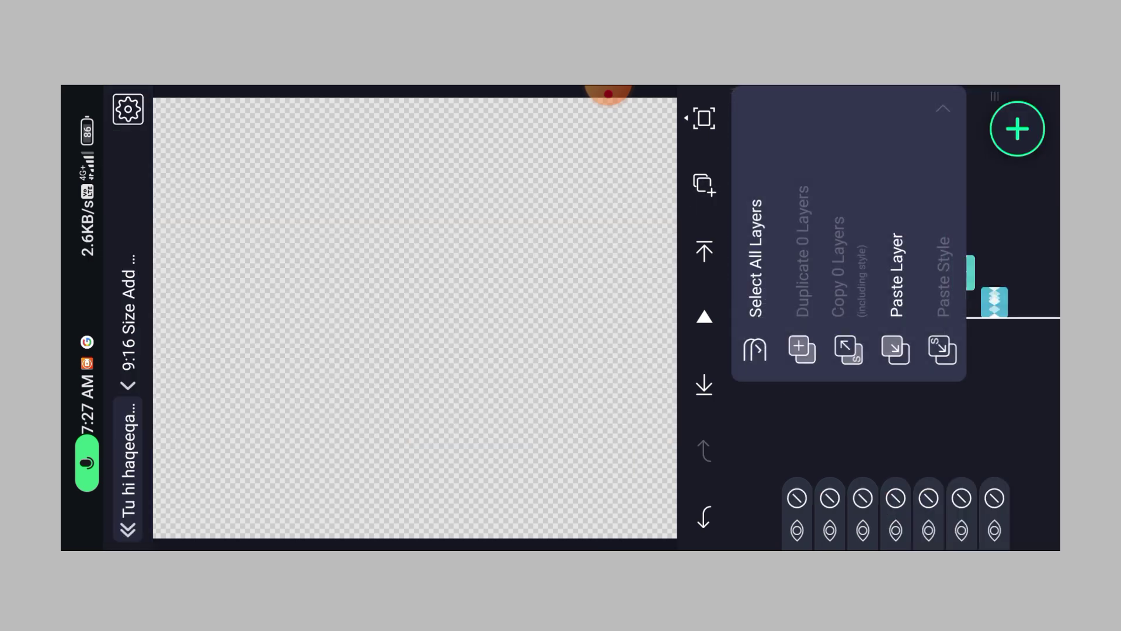
click(755, 263)
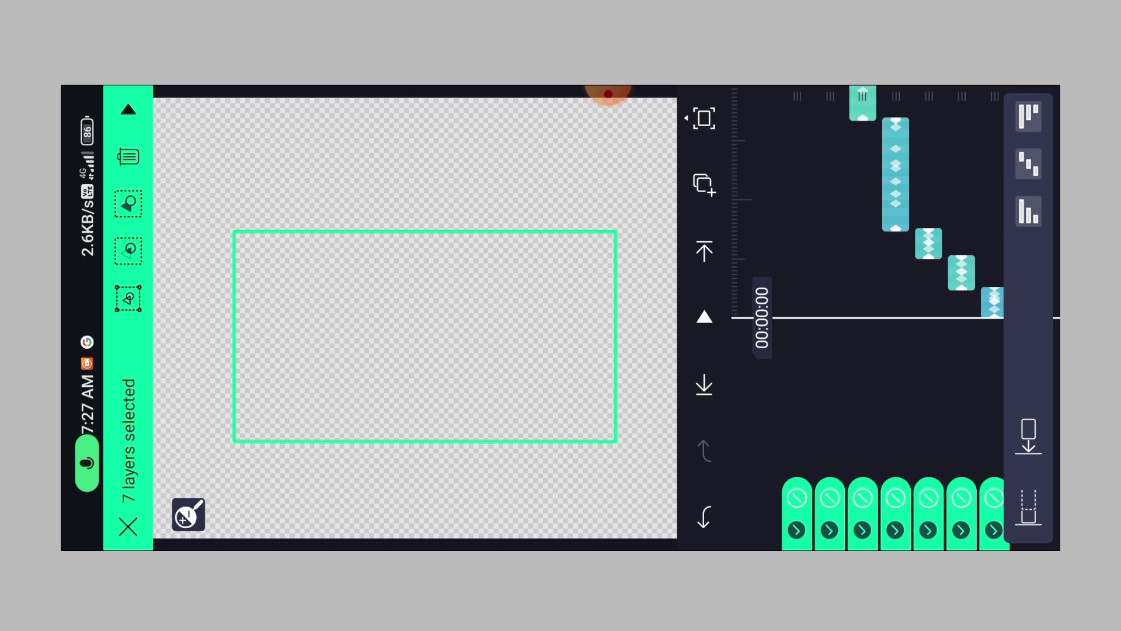
click(704, 187)
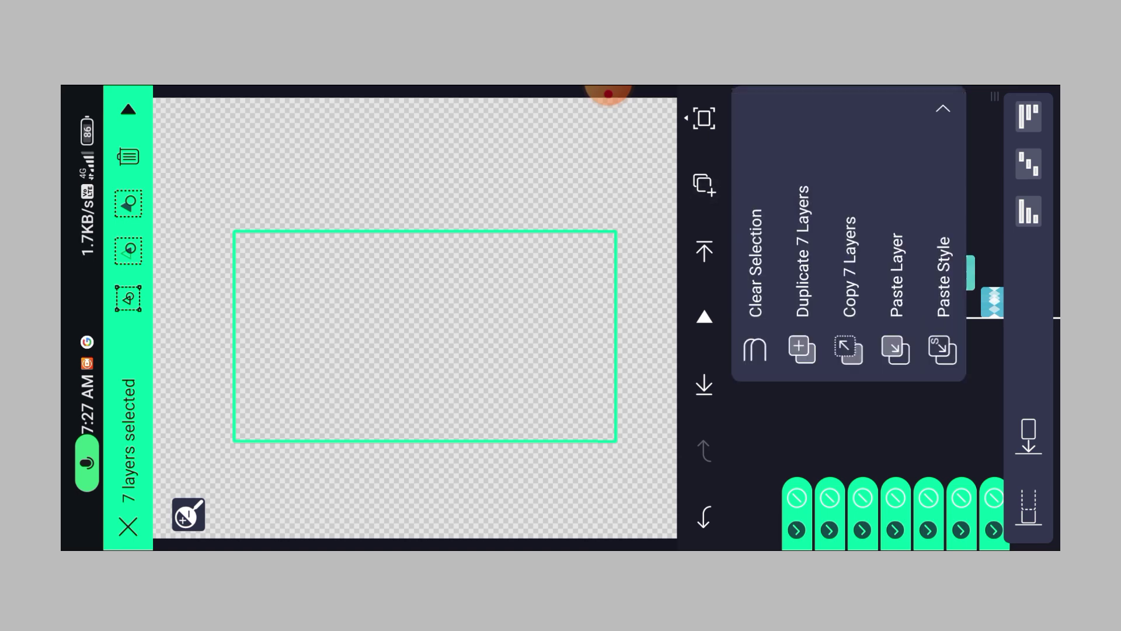
click(942, 351)
click(880, 329)
click(796, 234)
click(806, 139)
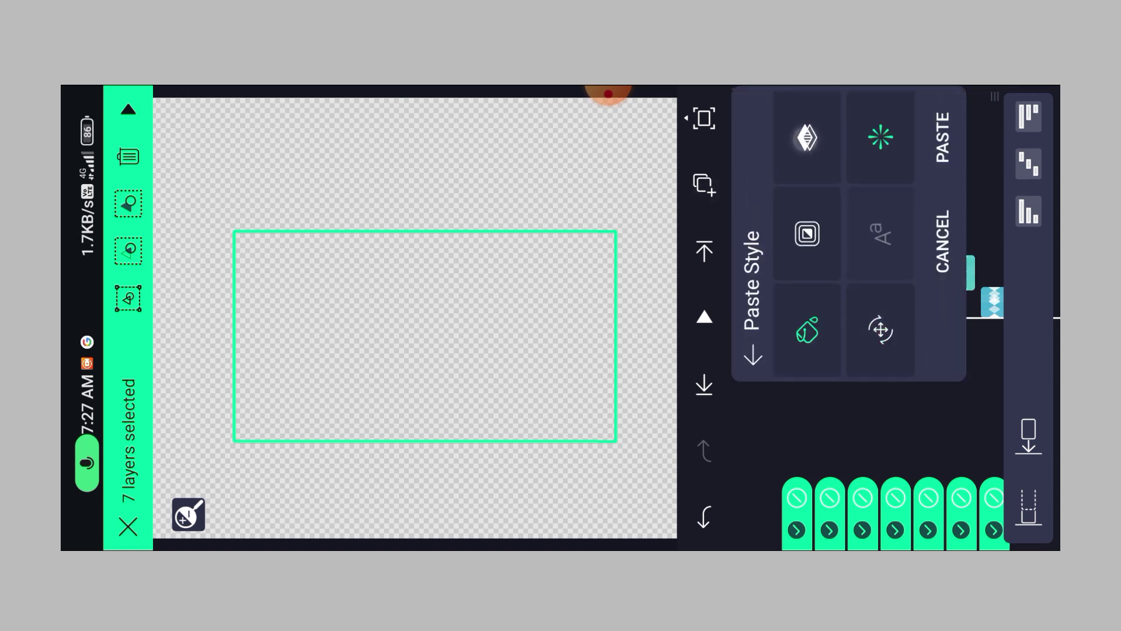
click(889, 137)
click(942, 139)
drag(826, 196, 833, 420)
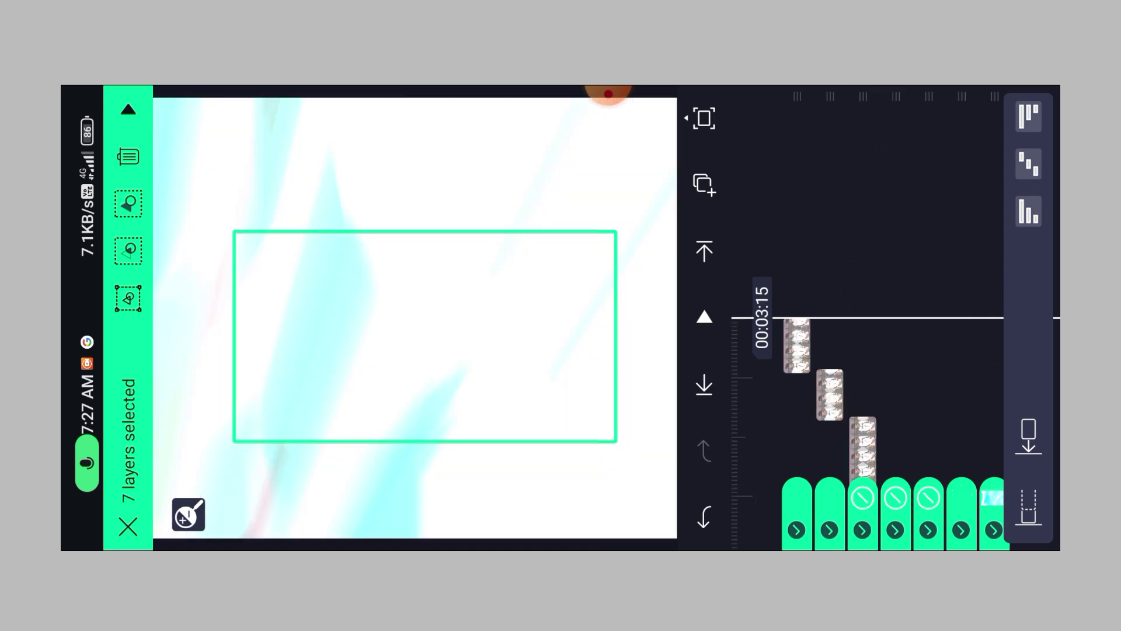
drag(889, 311, 881, 175)
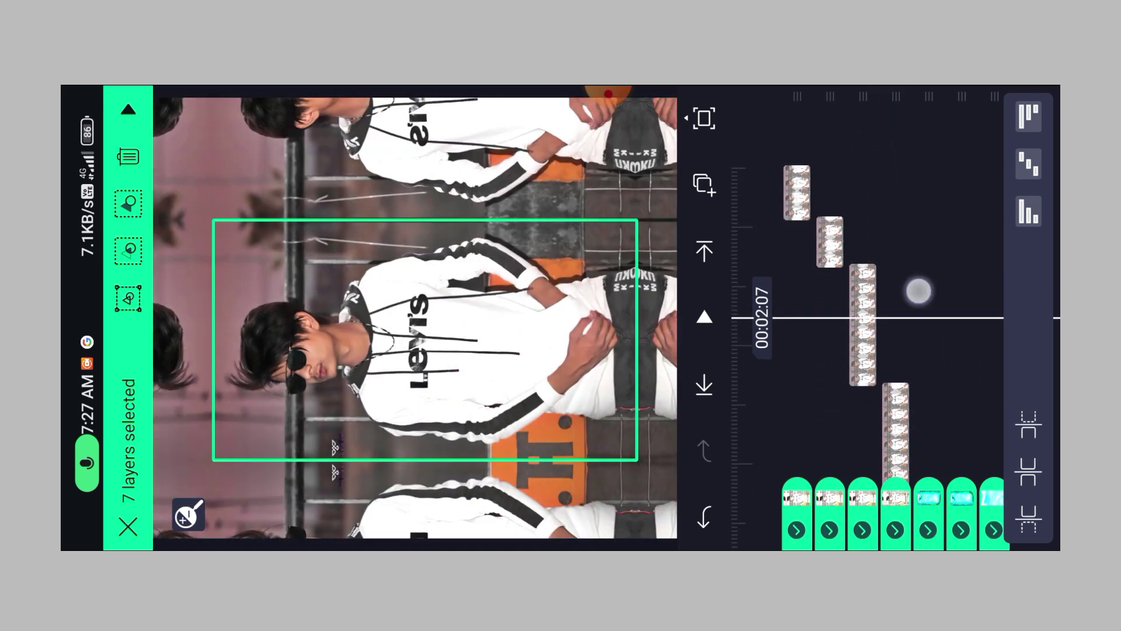
drag(919, 291, 911, 127)
- Open the 9:16 Size Add Photo 3 group and start adding a photo from phone media
click(910, 127)
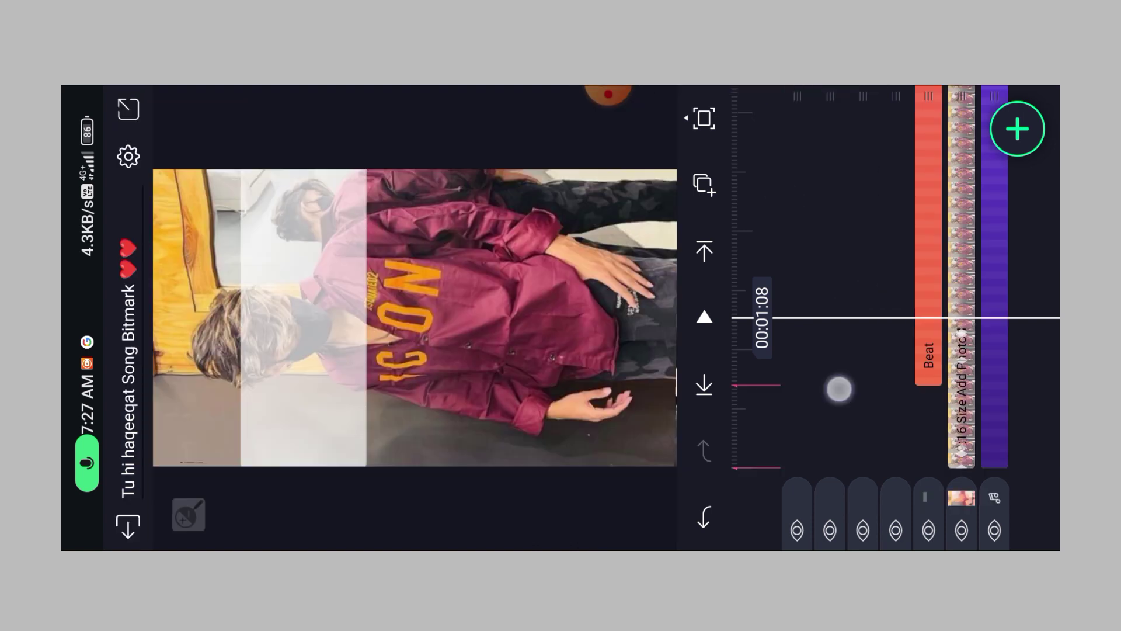
drag(839, 388, 910, 125)
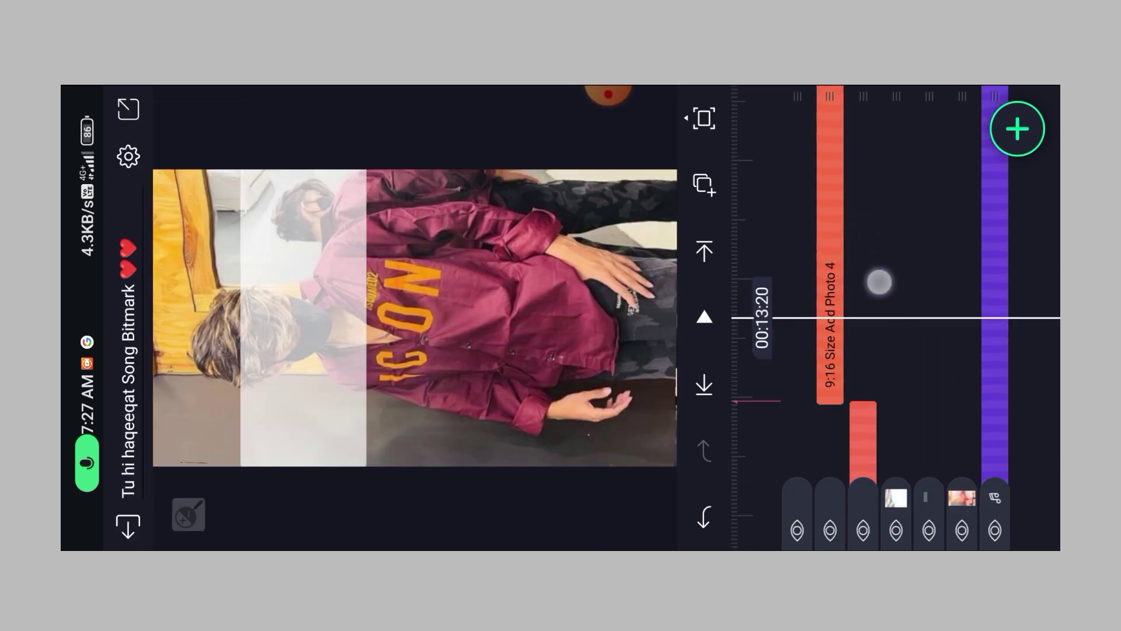
drag(896, 497, 926, 498)
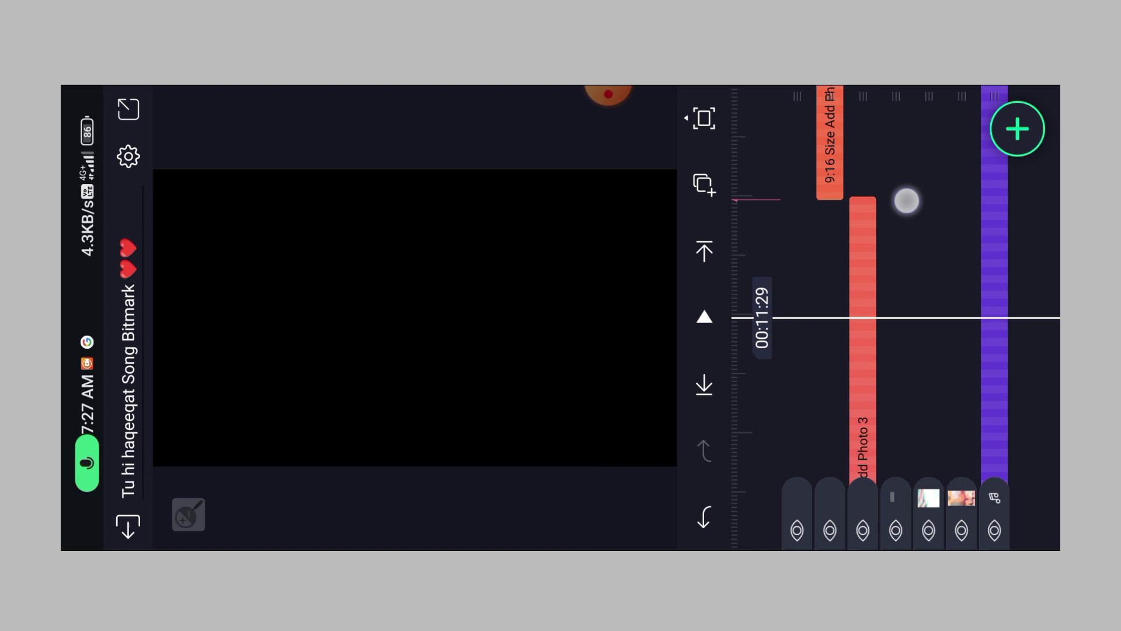
drag(907, 202, 920, 254)
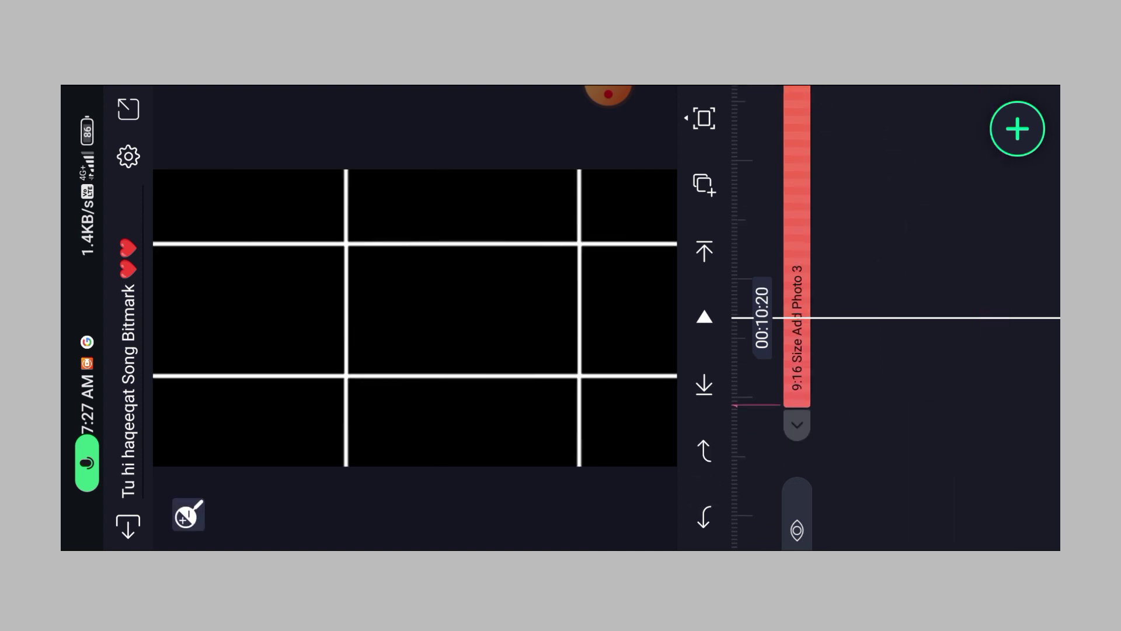
click(863, 271)
click(1004, 300)
drag(924, 236, 962, 386)
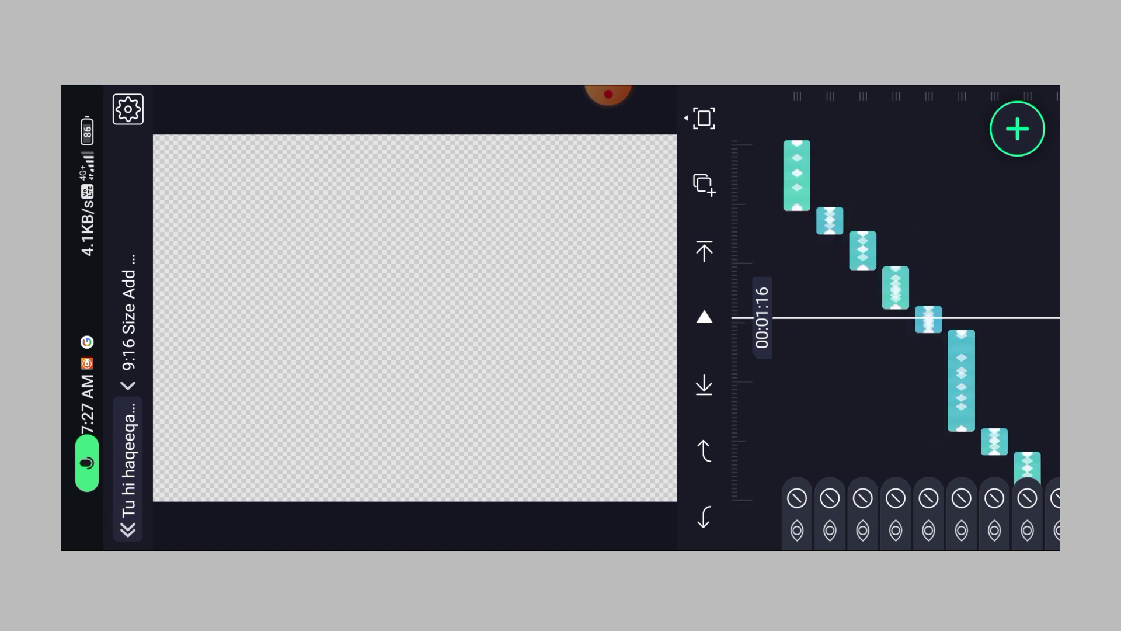
click(1018, 130)
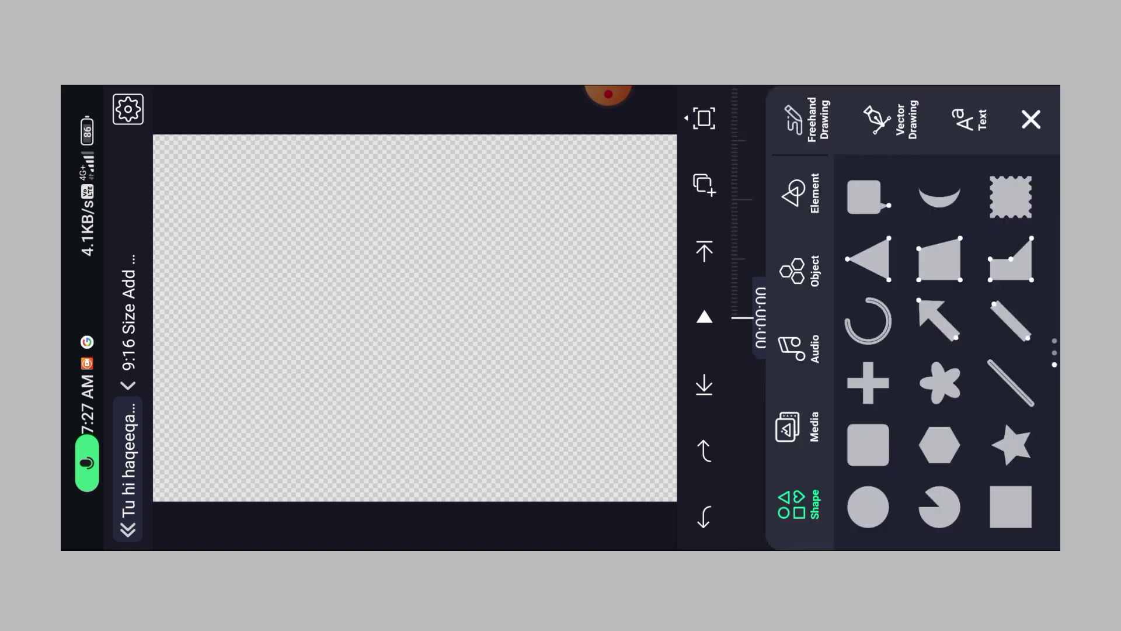
click(793, 423)
scroll(947, 350, up, 5)
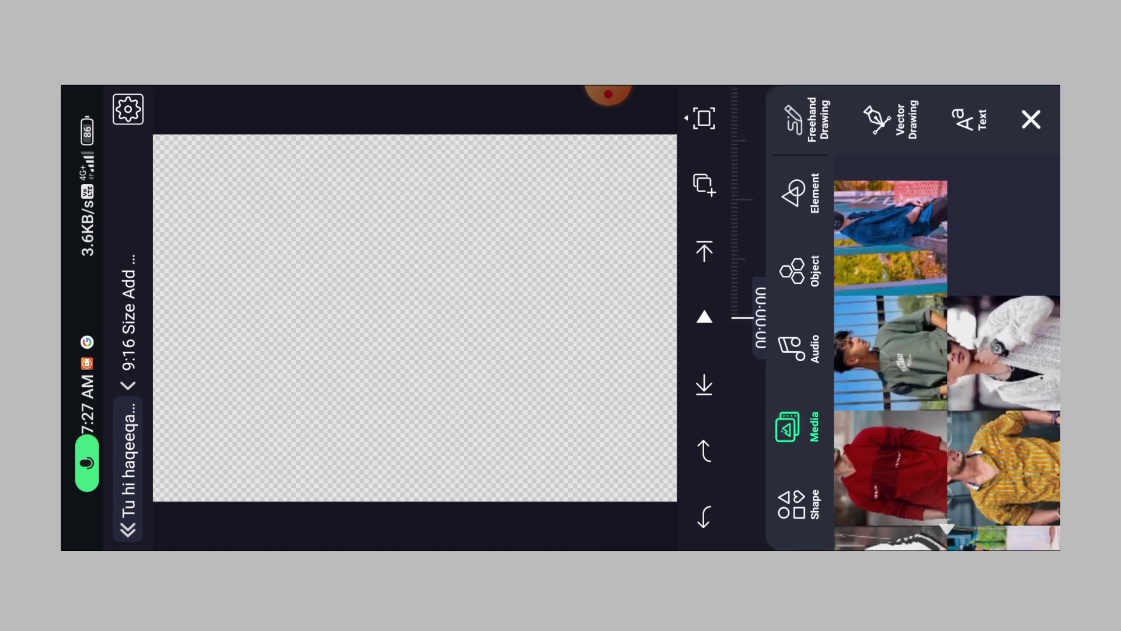
scroll(948, 351, up, 2)
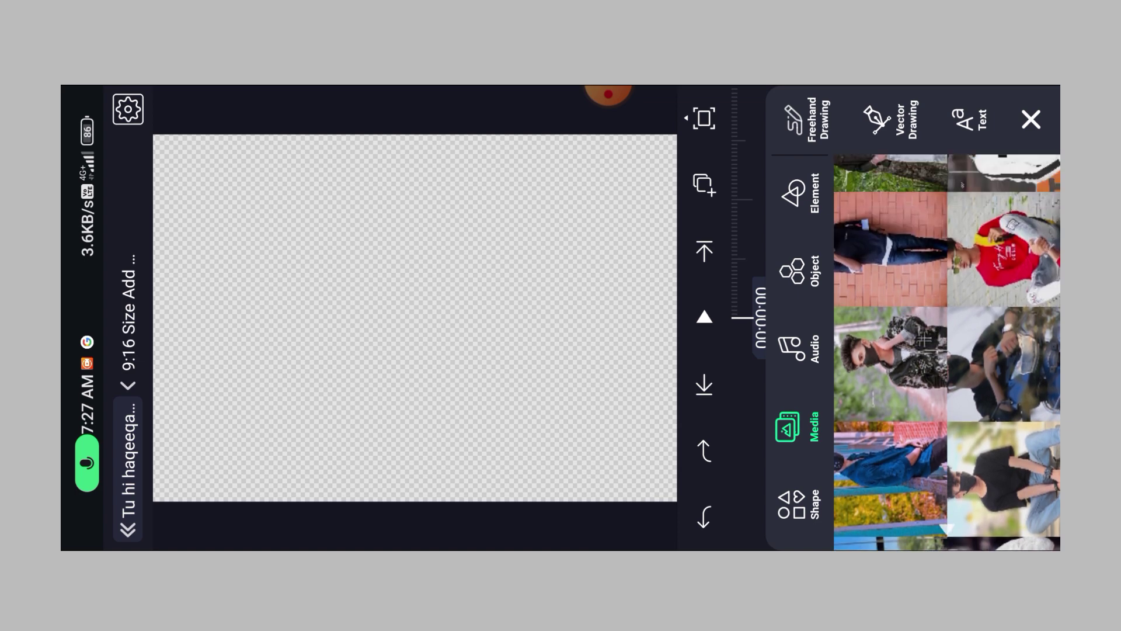
- Add the camouflage-jacket masked portrait, copy it, and select all nine layers
click(897, 372)
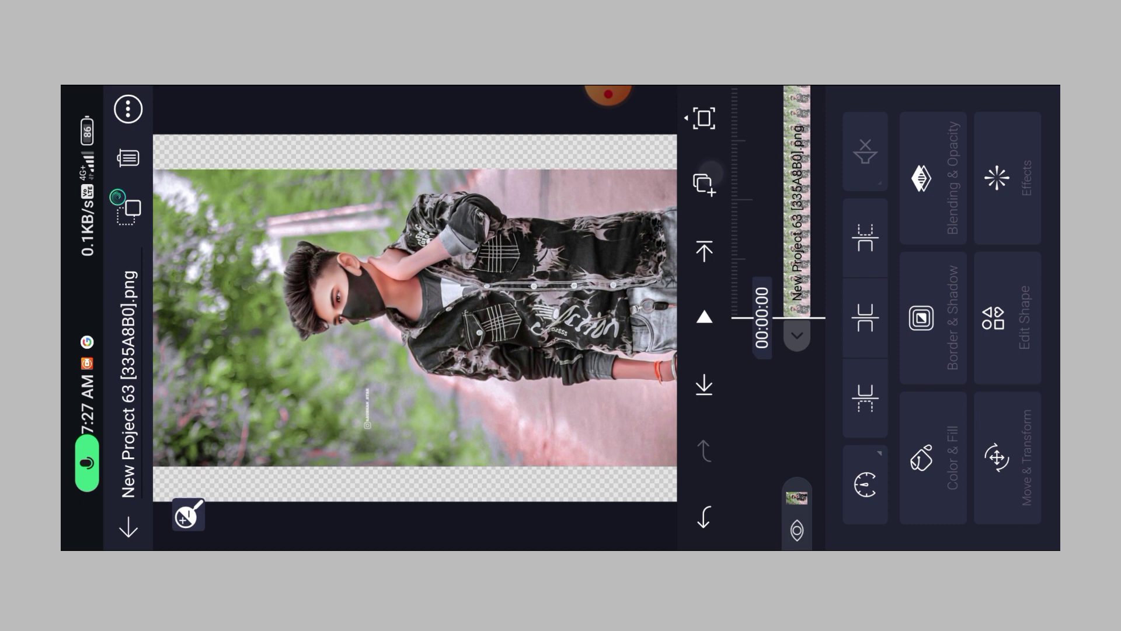
click(848, 280)
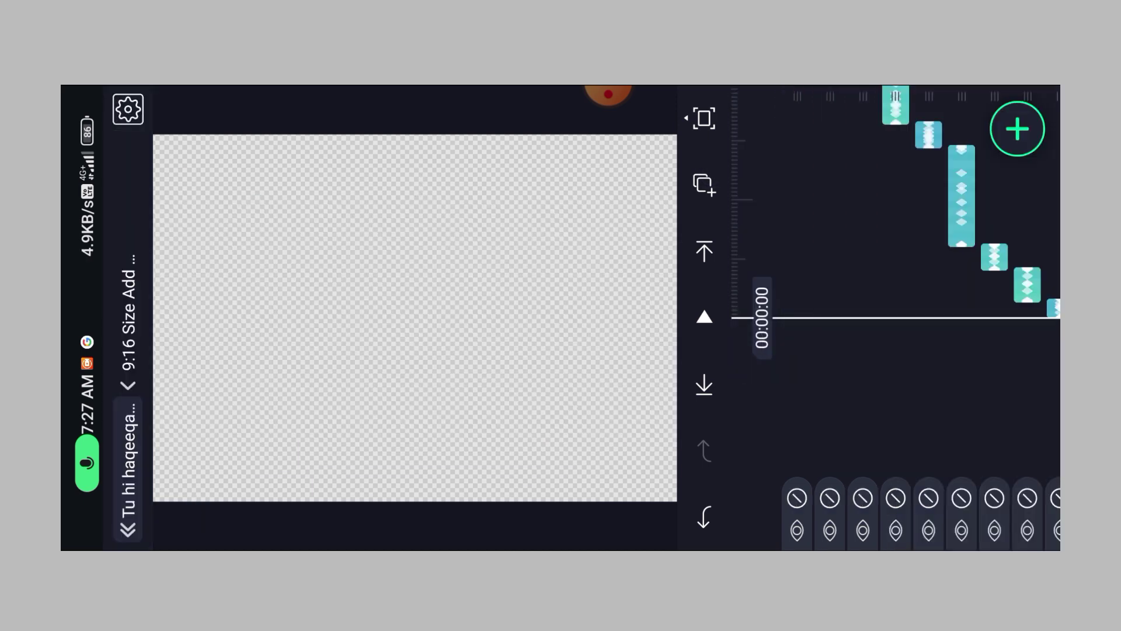
click(703, 179)
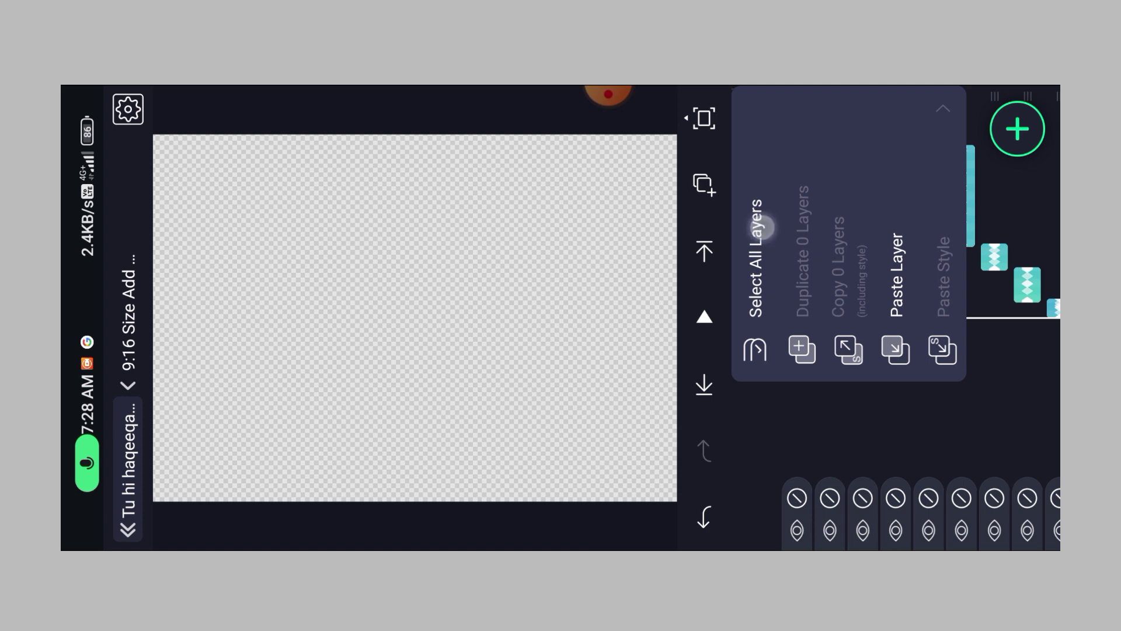
click(762, 226)
- Paste only the Color & Fill style onto the nine layers and clear the selection
click(704, 183)
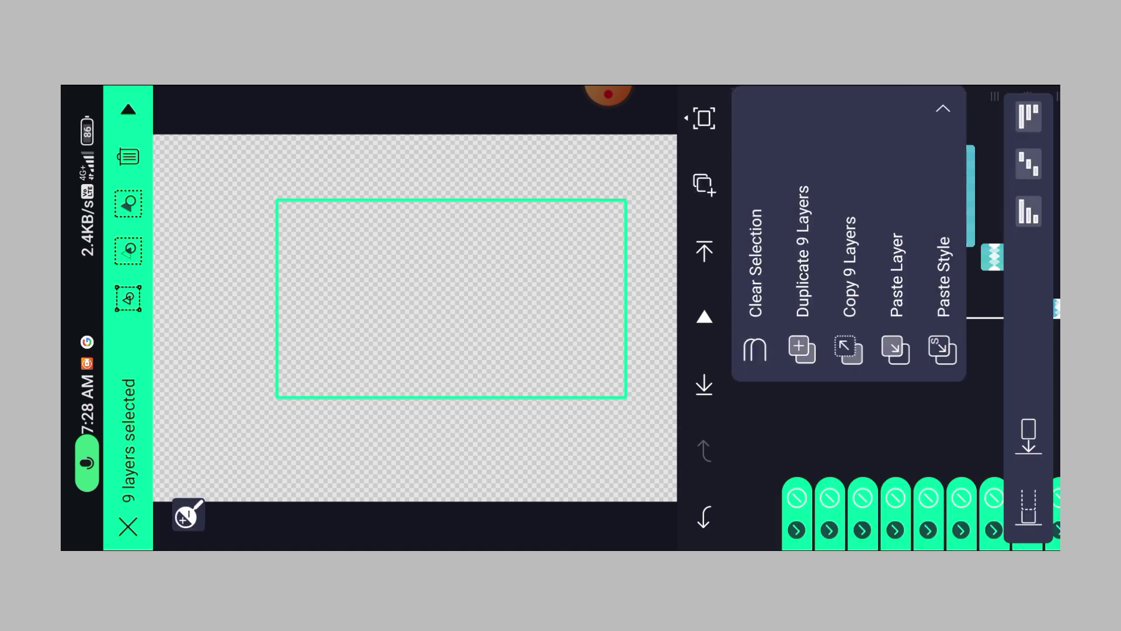
click(952, 115)
click(878, 329)
click(807, 233)
click(807, 137)
click(880, 137)
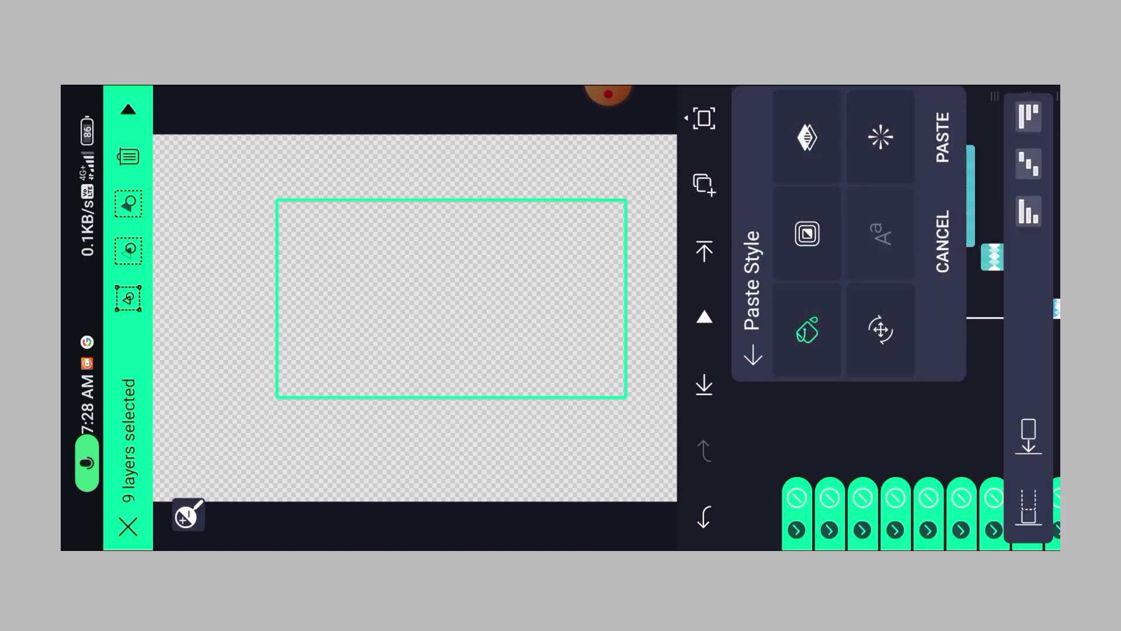
click(941, 138)
drag(858, 182, 871, 290)
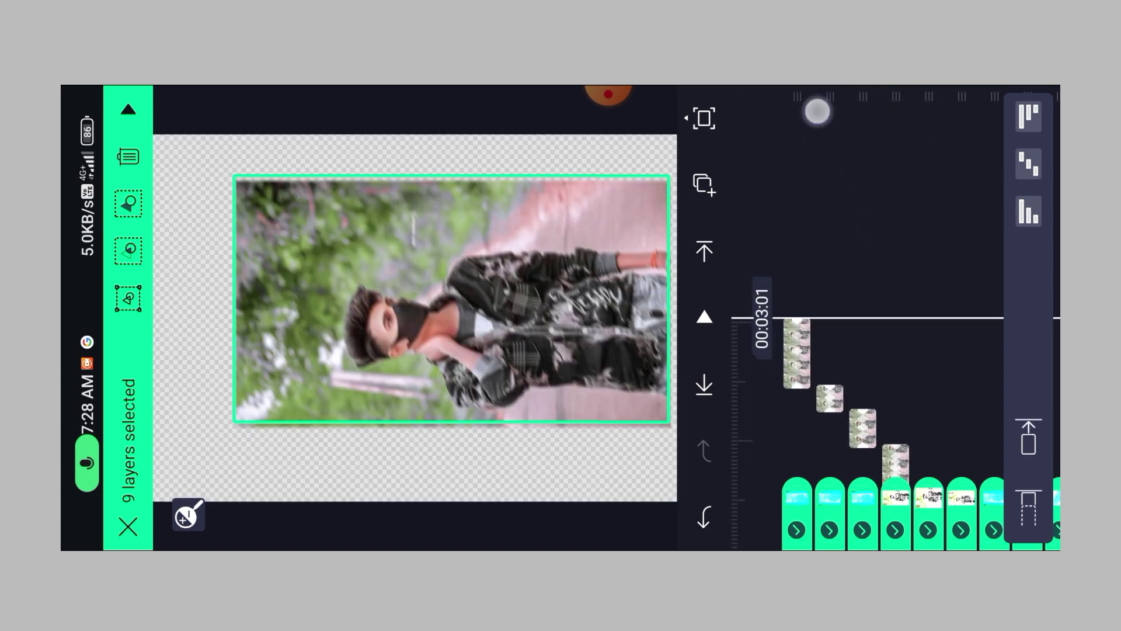
click(817, 109)
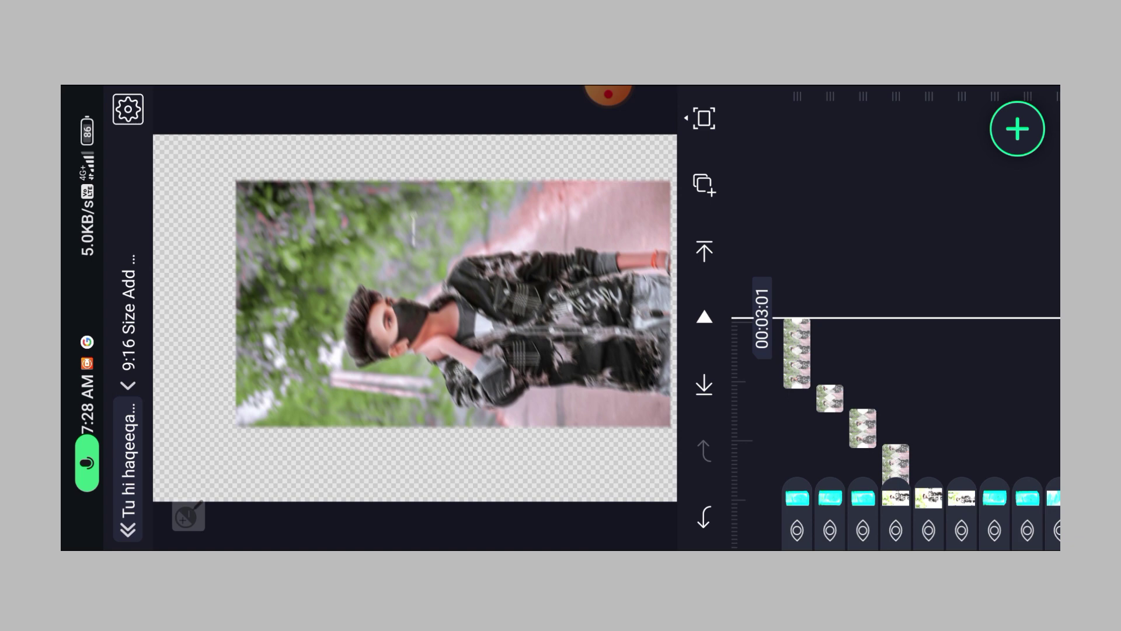
- Open the Add Photo 4 group and return to its start
click(832, 243)
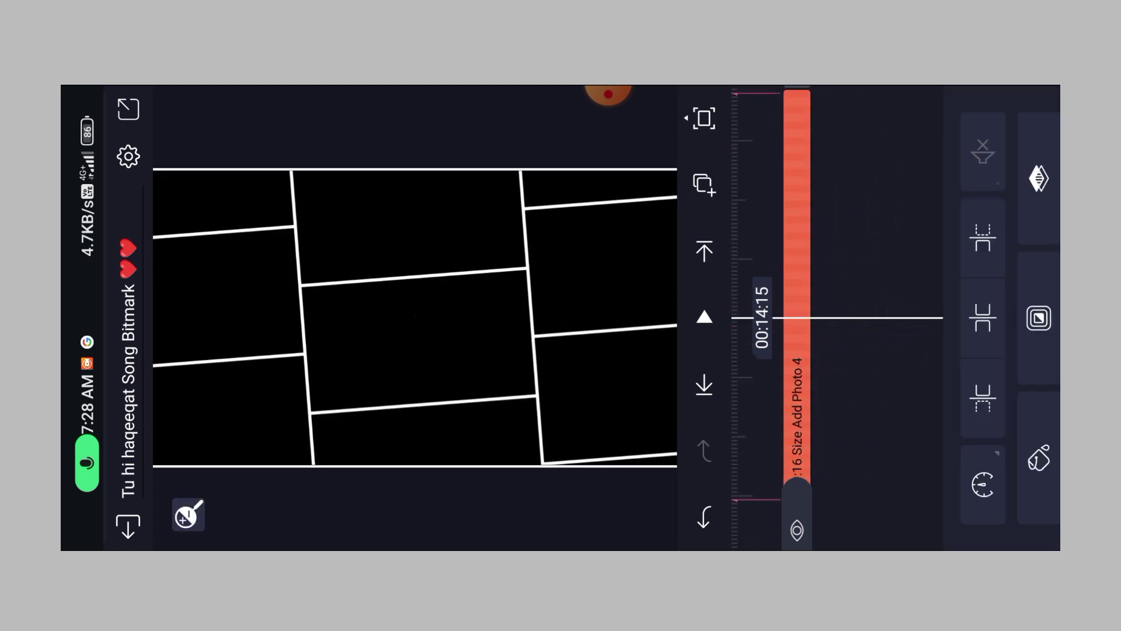
click(1008, 317)
click(914, 326)
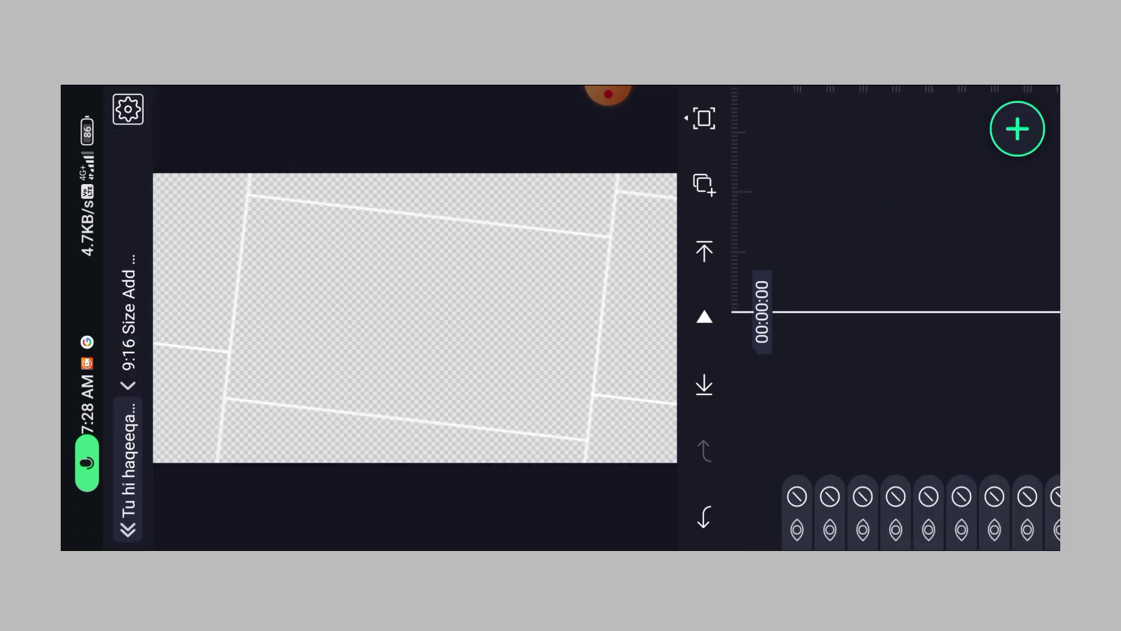
click(685, 148)
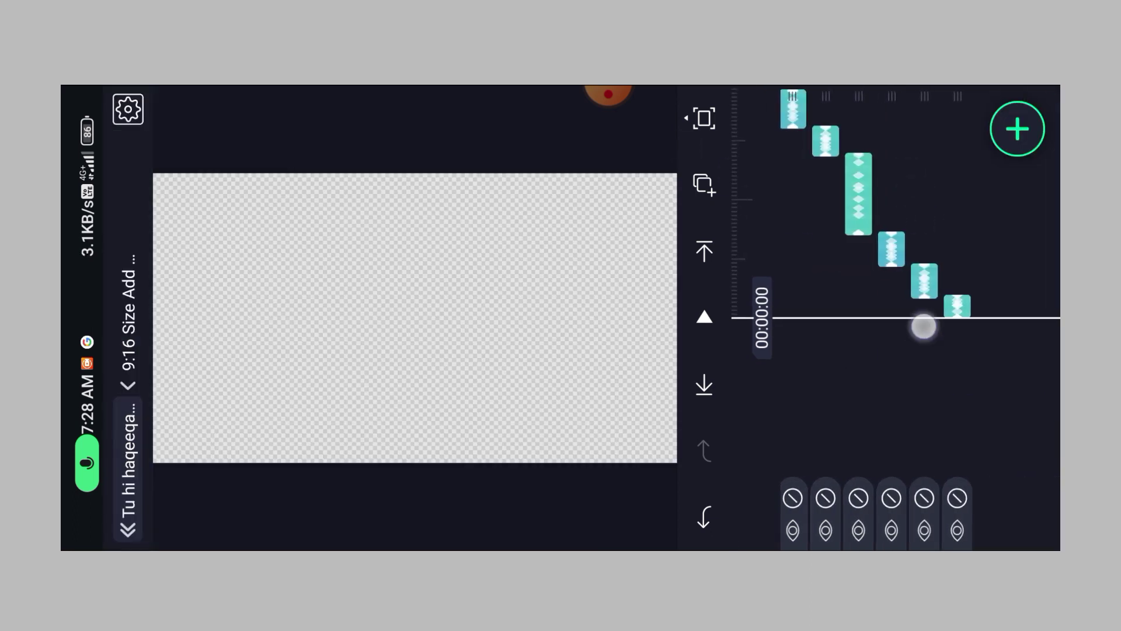
drag(920, 324, 905, 269)
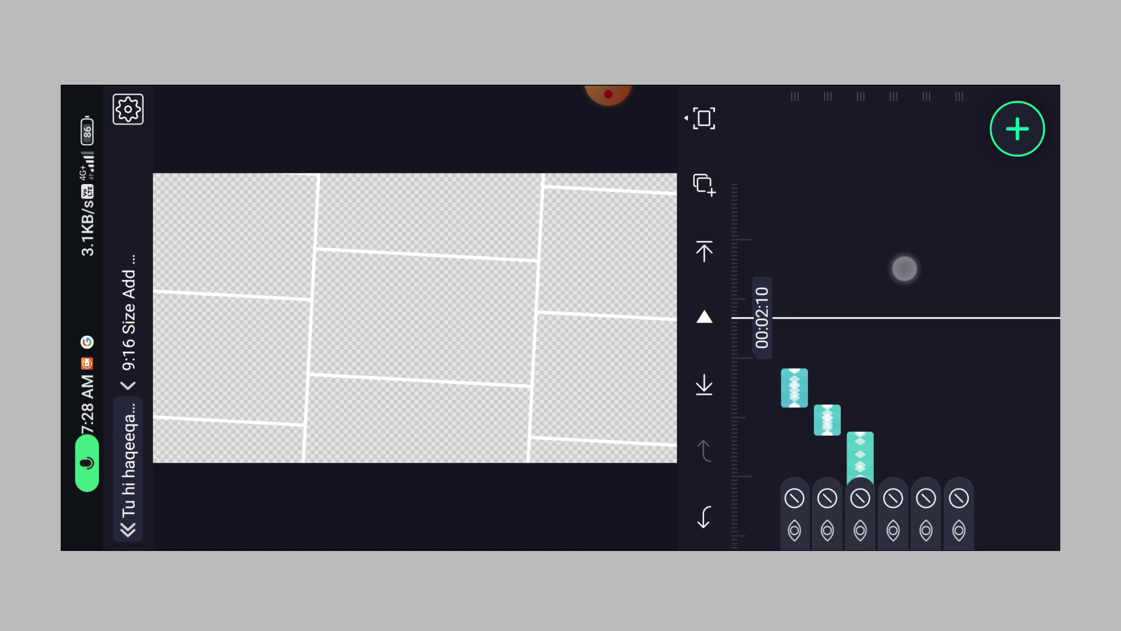
click(971, 219)
- Add the wire-fence sunglasses portrait as a layer and copy it with its style
click(1019, 129)
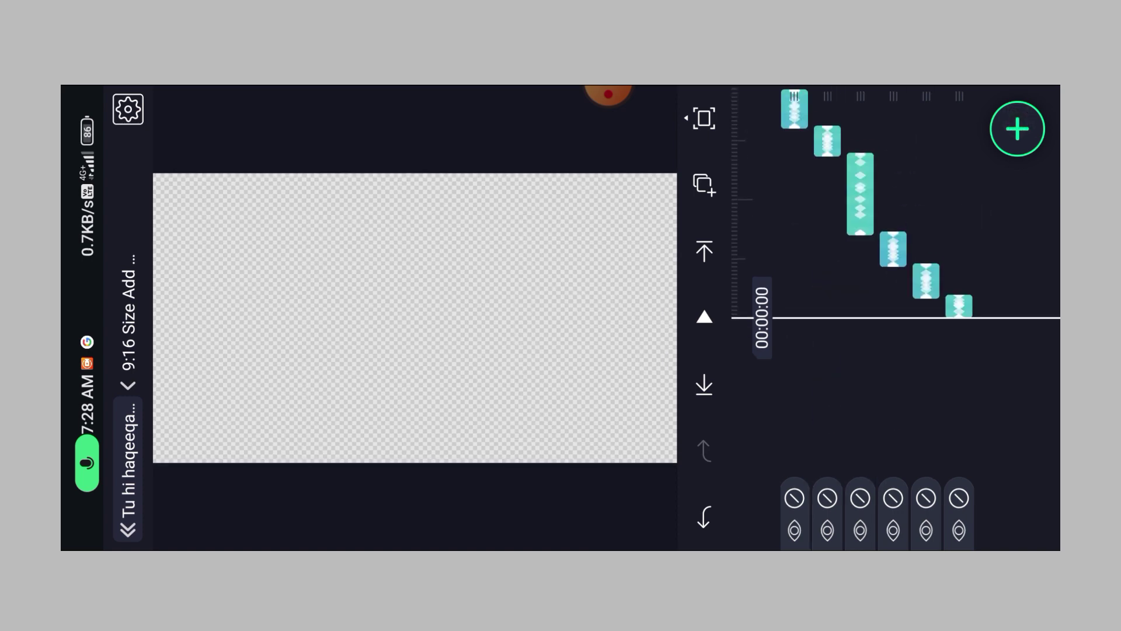
click(799, 427)
scroll(947, 351, up, 1)
scroll(947, 350, up, 2)
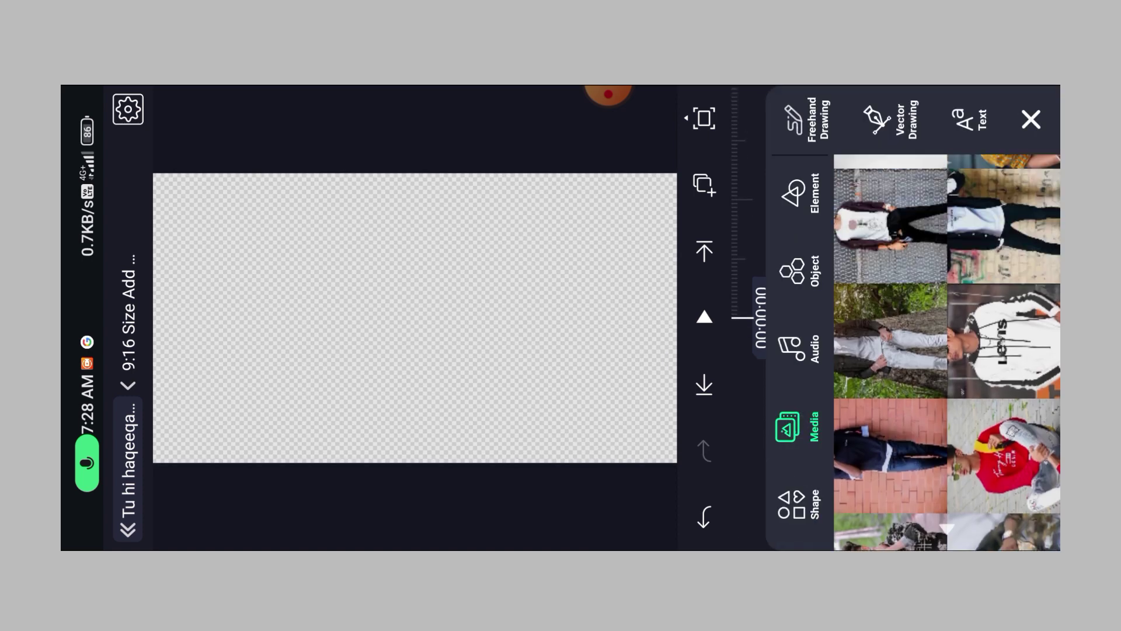
scroll(948, 350, up, 2)
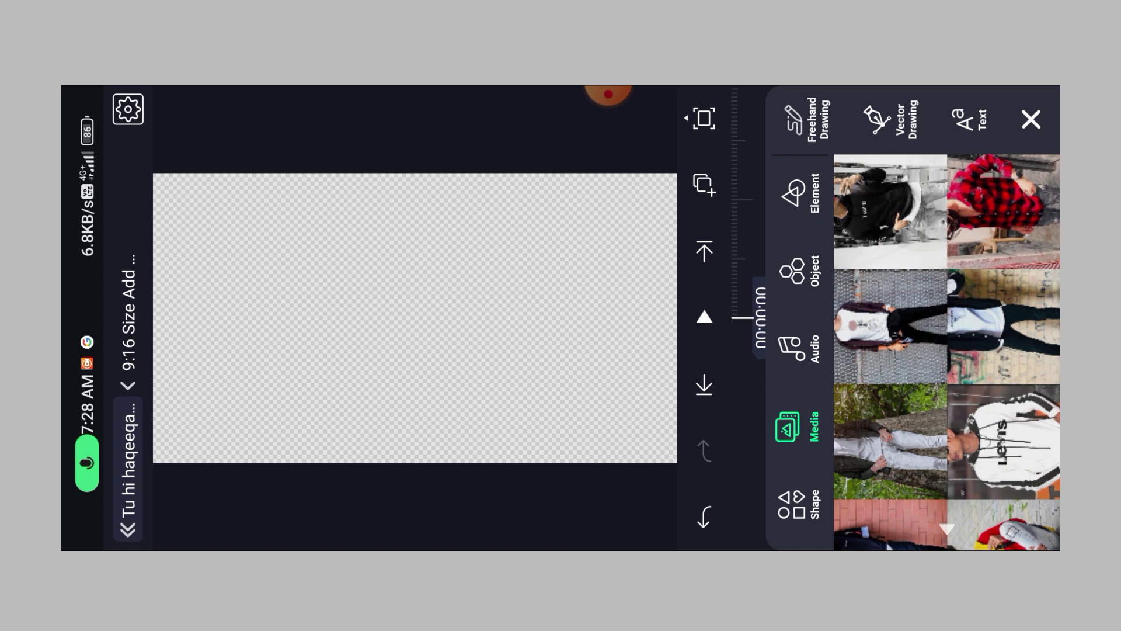
scroll(949, 351, down, 1)
click(907, 215)
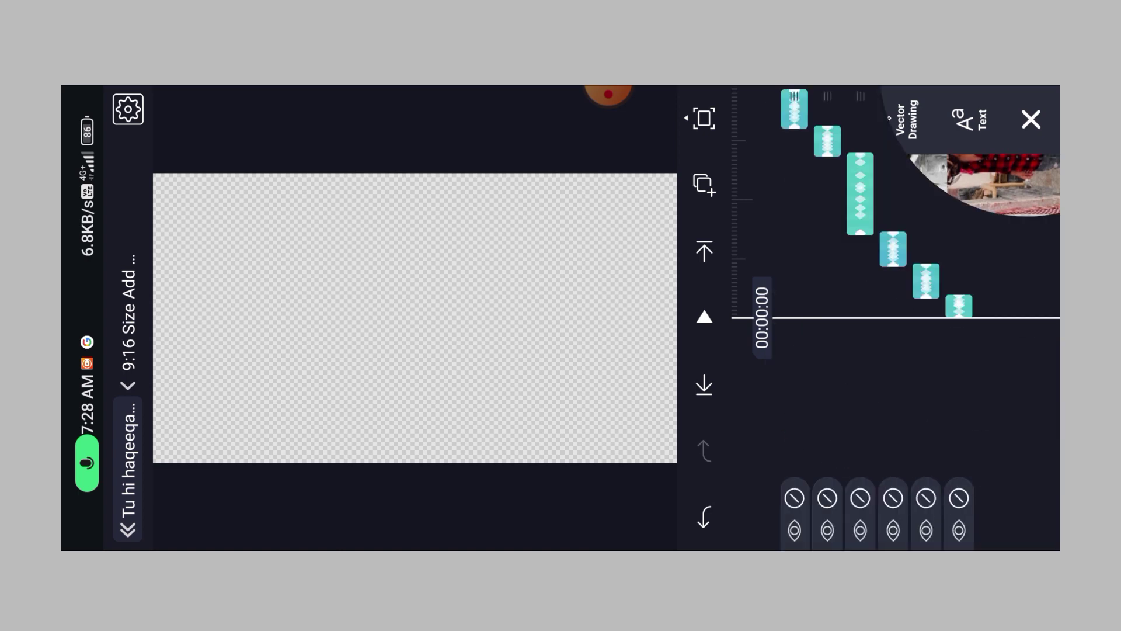
click(705, 184)
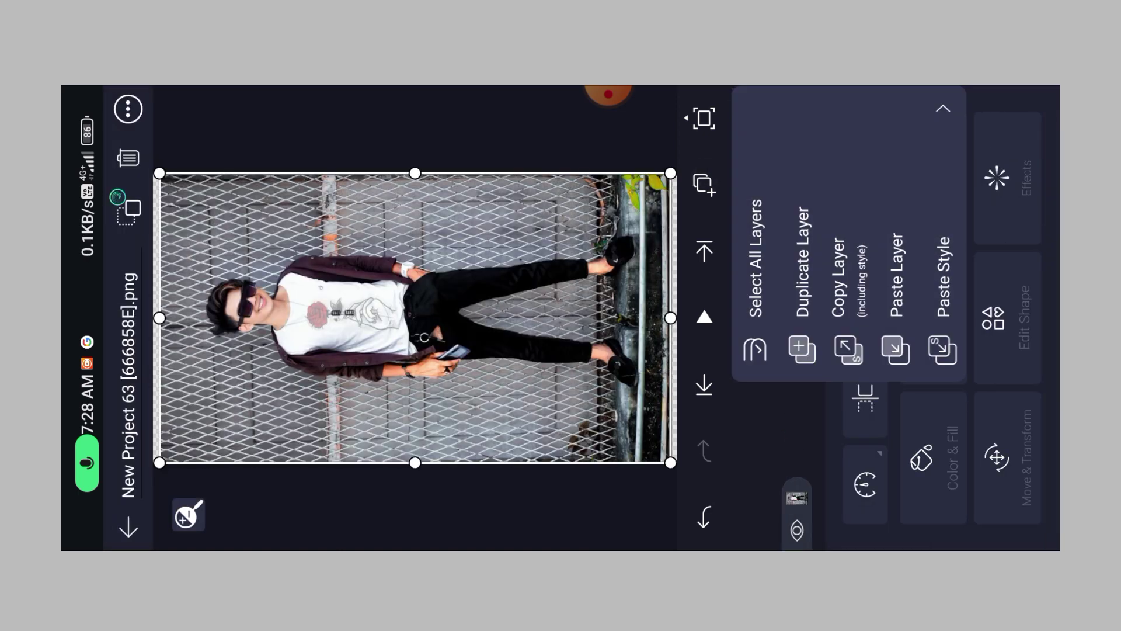
click(846, 281)
- Select all 15 layers in the photo group
click(128, 156)
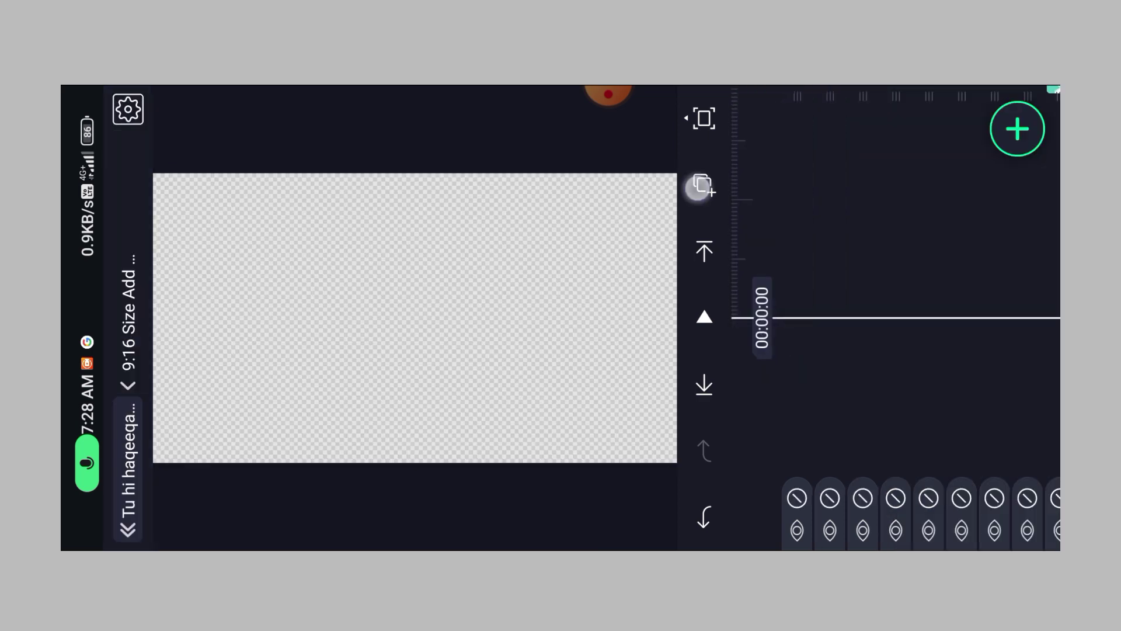
click(702, 187)
click(761, 240)
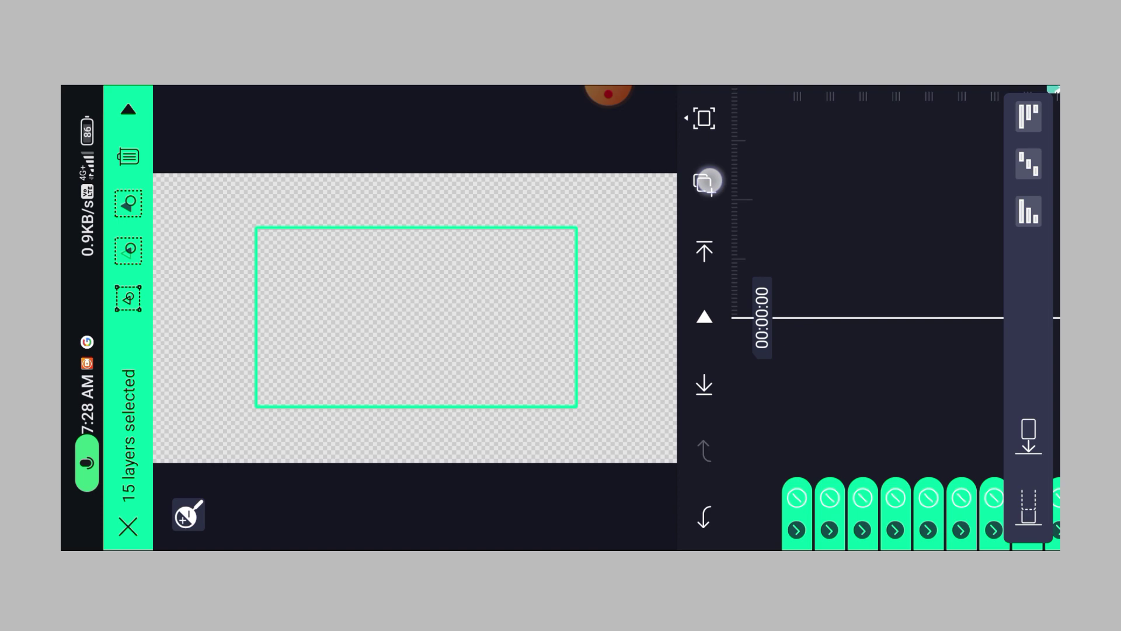
- Paste the copied style onto the 15 layers, deselect, and return to the main project
click(706, 183)
click(944, 349)
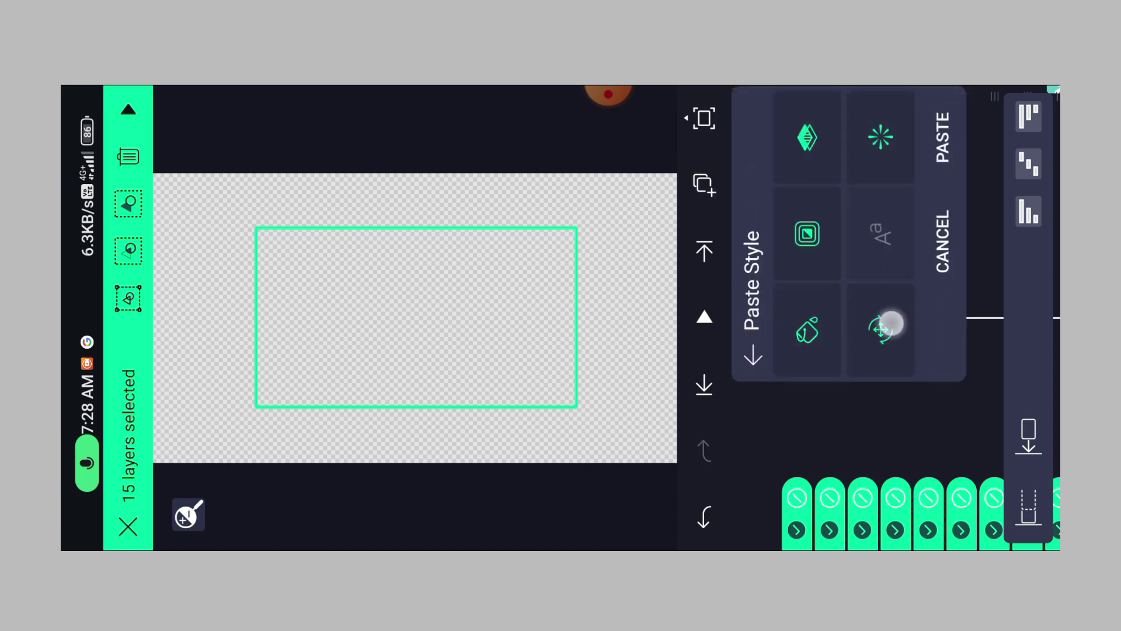
click(806, 232)
click(880, 135)
click(943, 137)
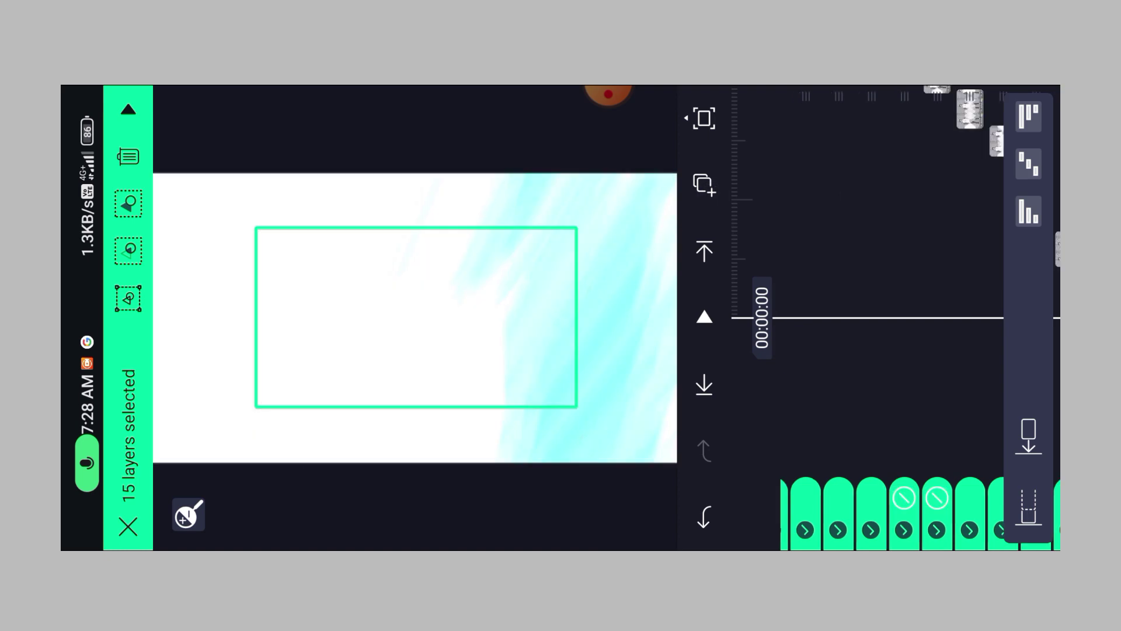
click(128, 526)
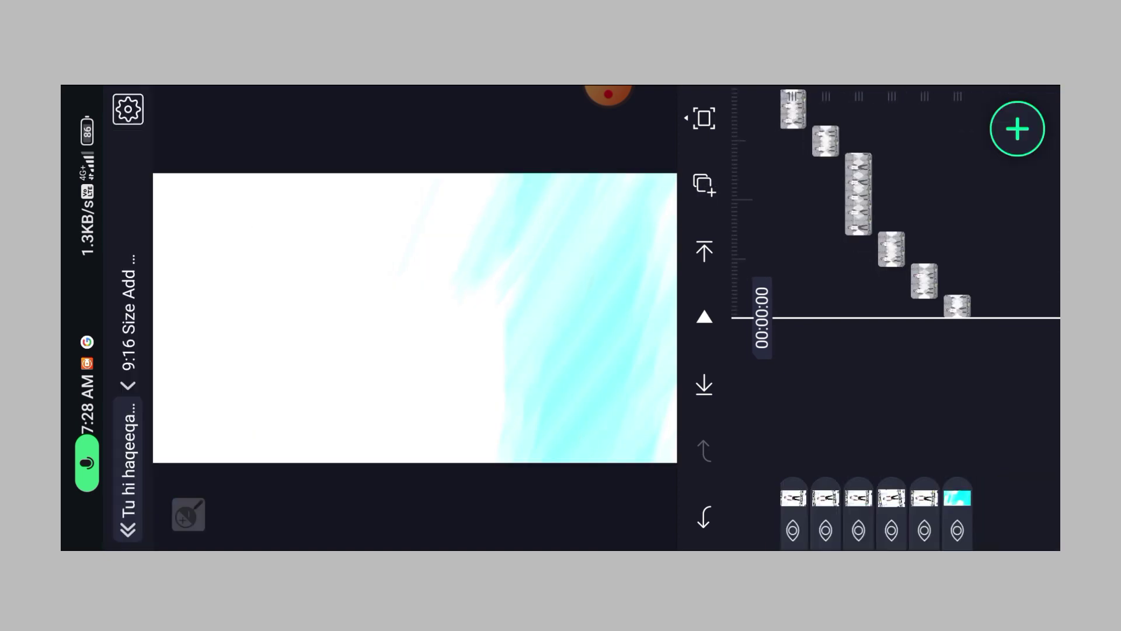
click(828, 283)
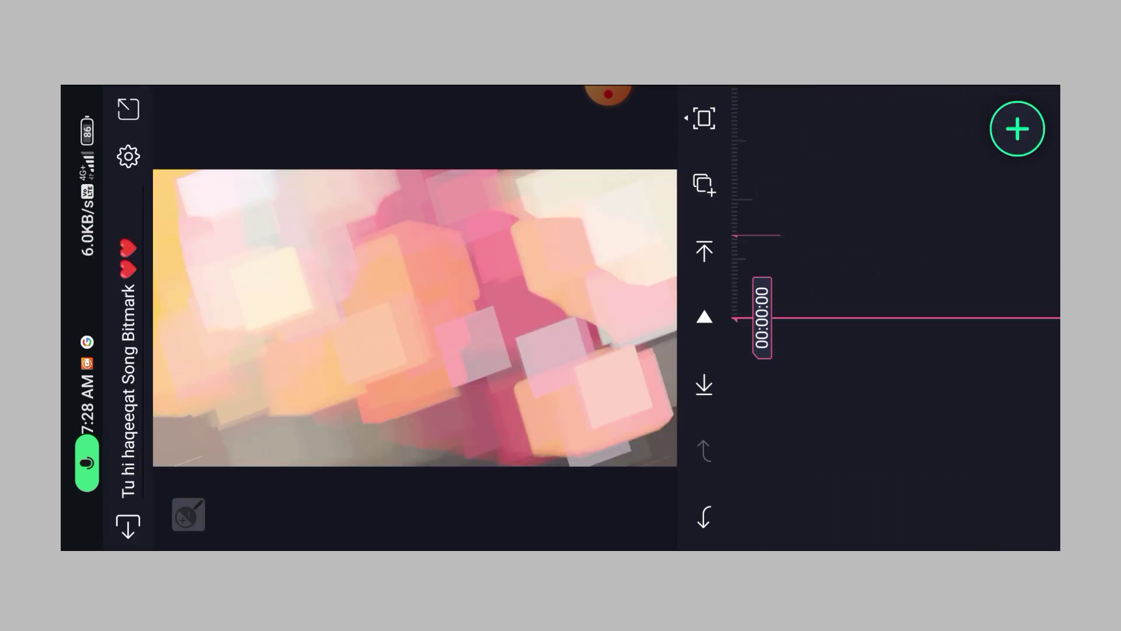
- Scrub the main project to check the brick-floor portrait and other photo sections
click(814, 383)
mouse_move(887, 392)
mouse_down()
mouse_move(839, 228)
mouse_move(968, 260)
mouse_move(911, 368)
mouse_up()
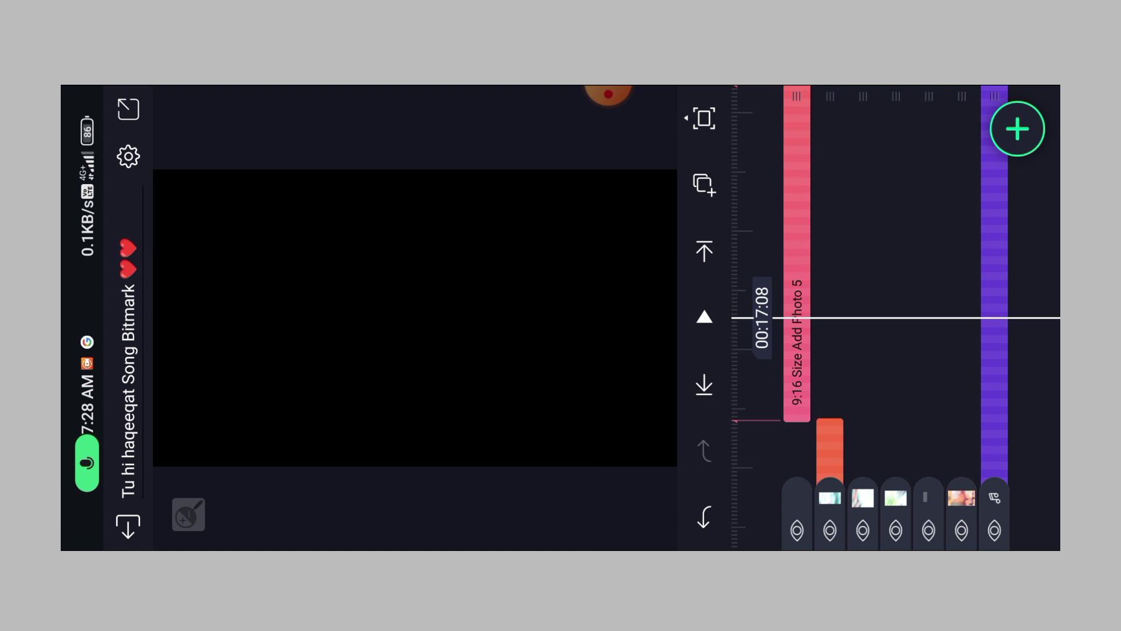
mouse_move(911, 146)
mouse_down()
mouse_move(913, 310)
mouse_move(913, 175)
mouse_up()
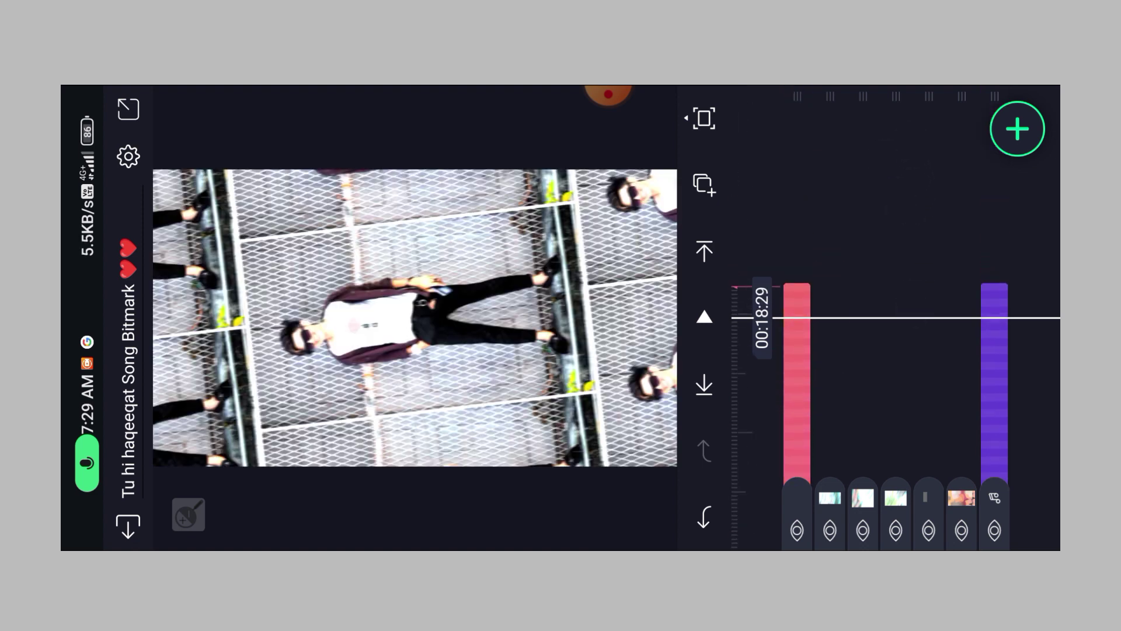
mouse_move(885, 223)
mouse_down()
mouse_move(895, 230)
mouse_move(898, 351)
mouse_up()
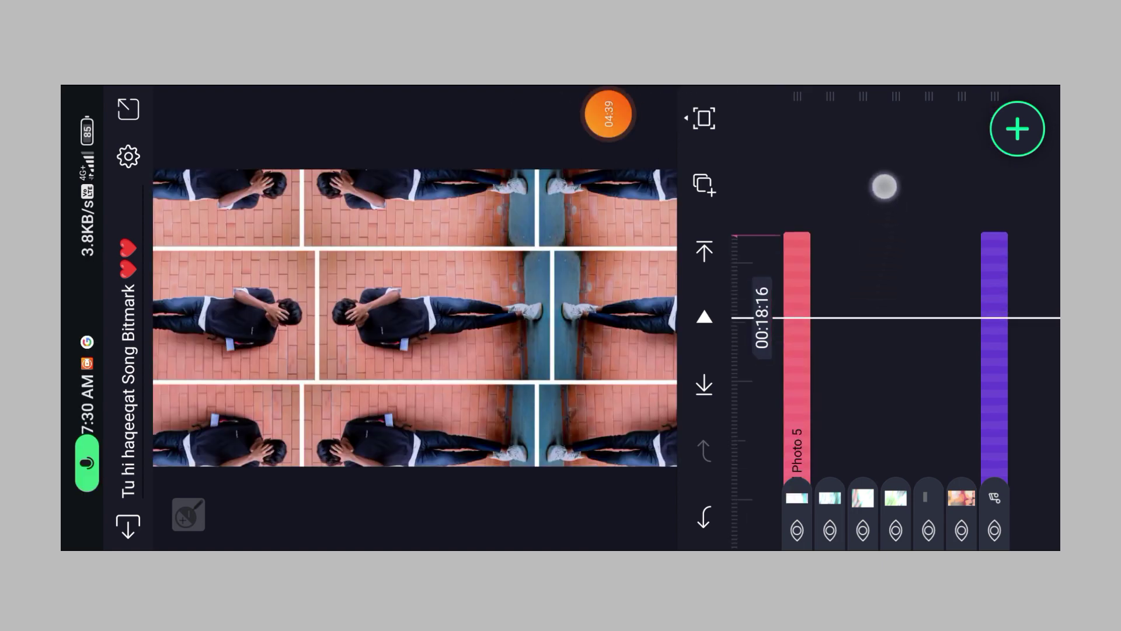
drag(884, 188, 911, 369)
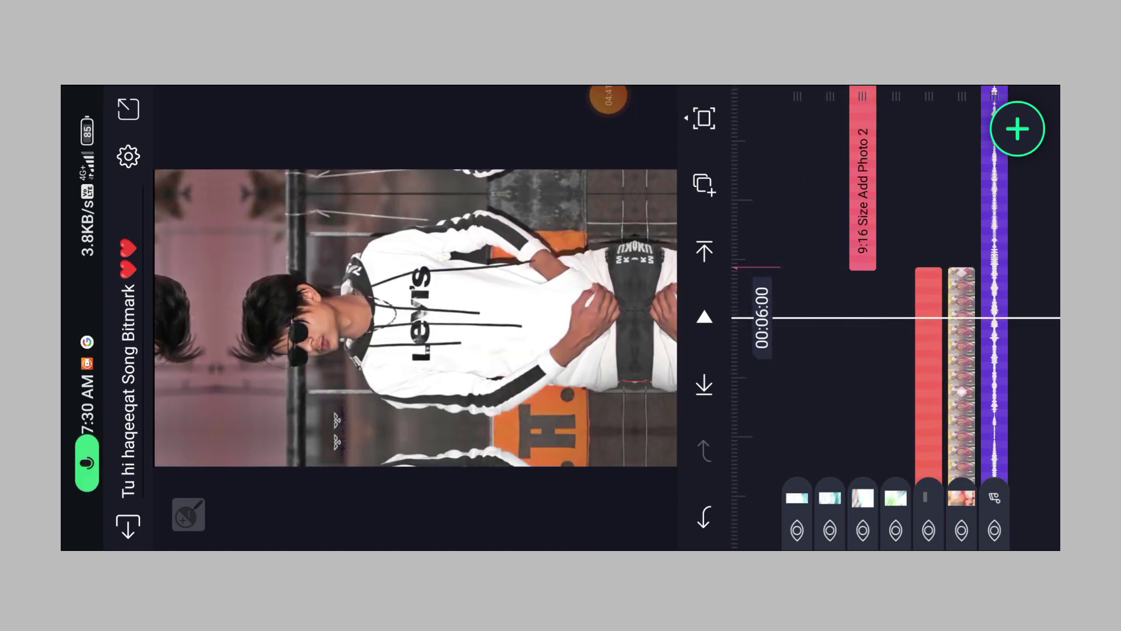
drag(884, 219, 884, 394)
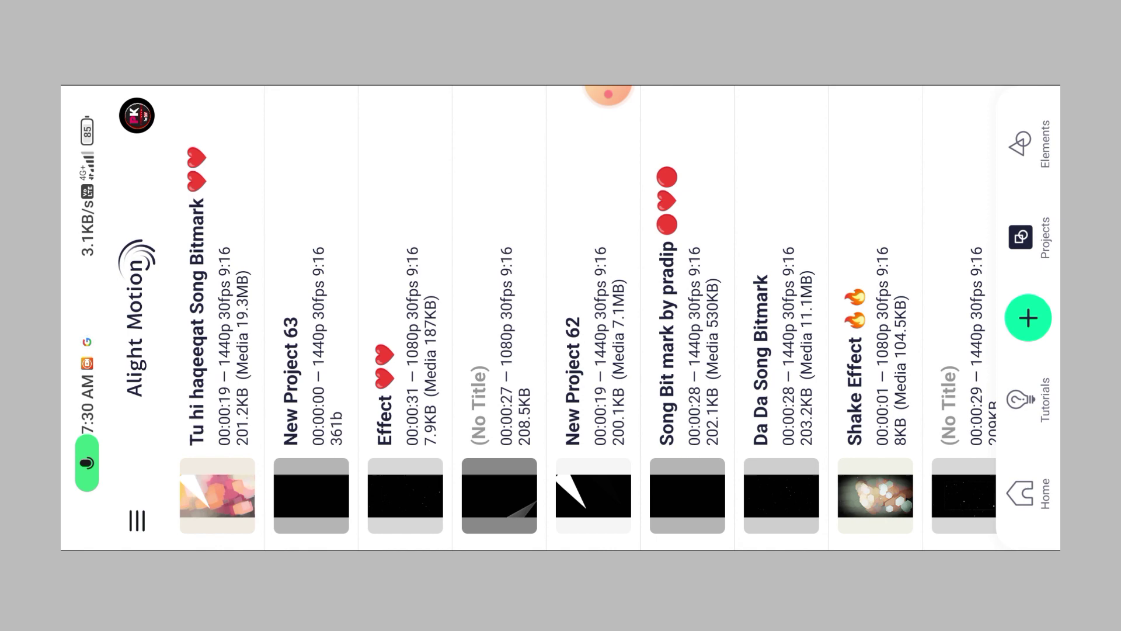
- Copy all Effect project layers except the photo layer (8 layers), then return to projects
click(407, 293)
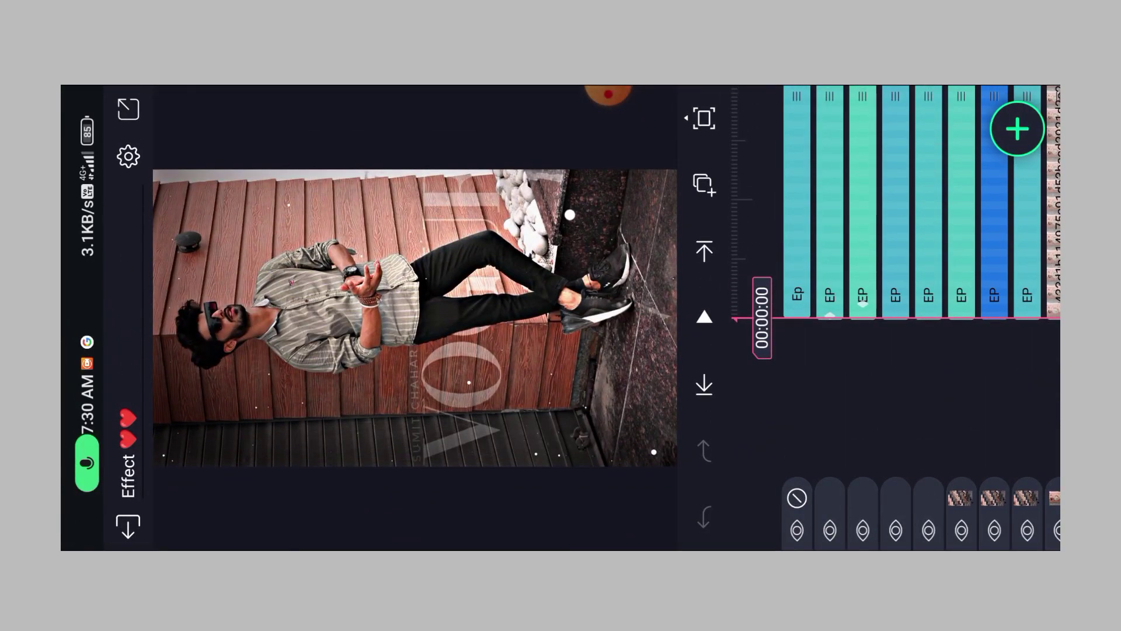
click(706, 182)
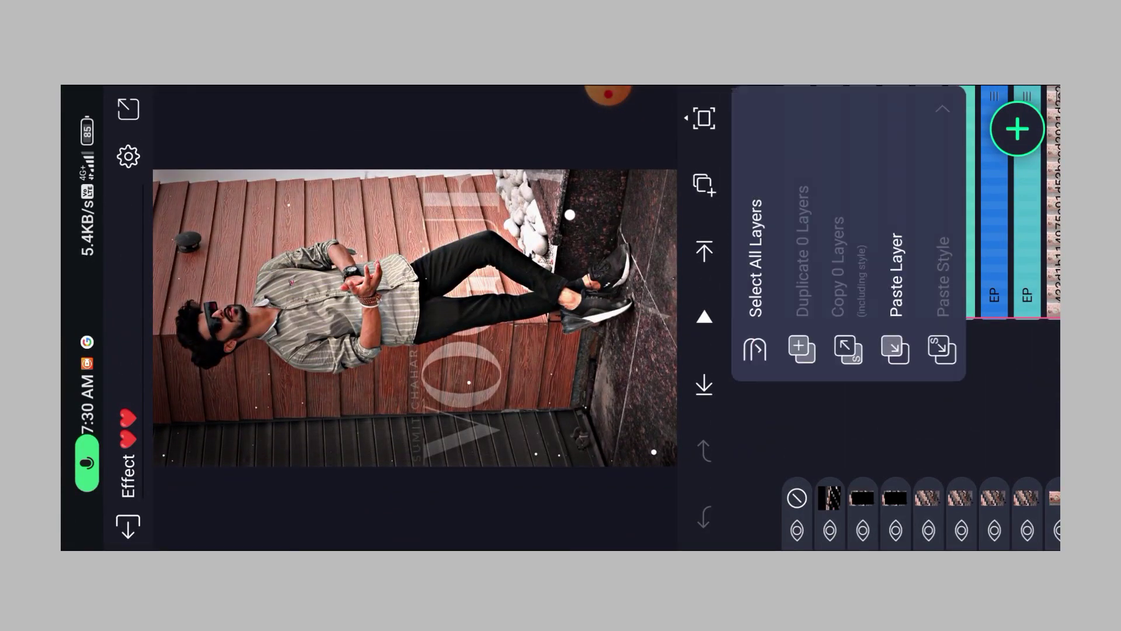
click(756, 280)
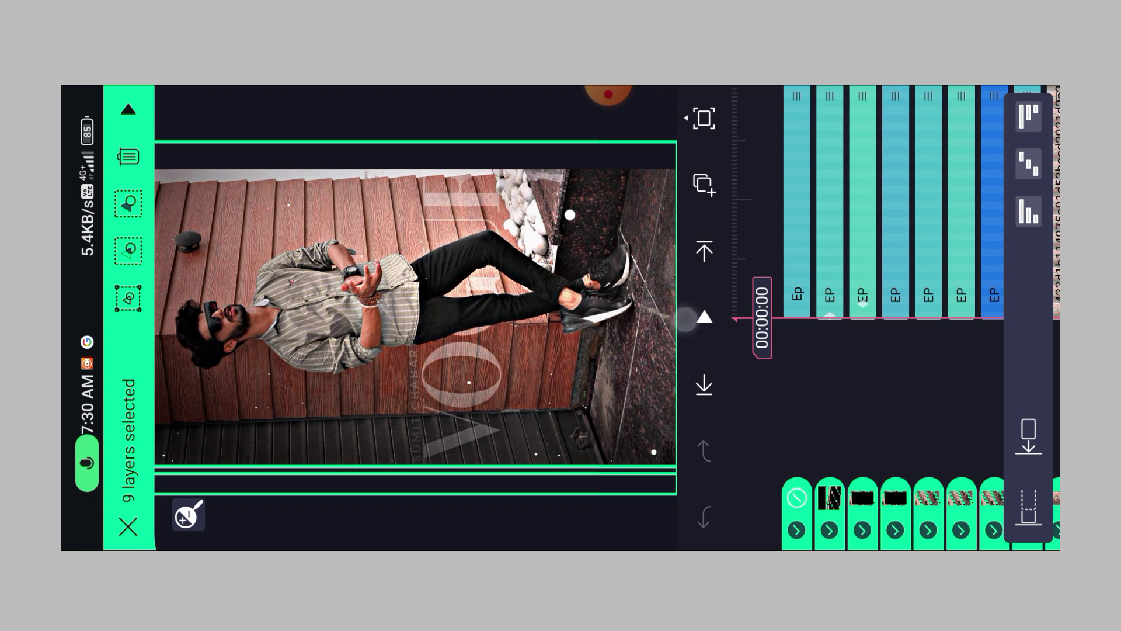
drag(964, 219, 894, 220)
click(955, 513)
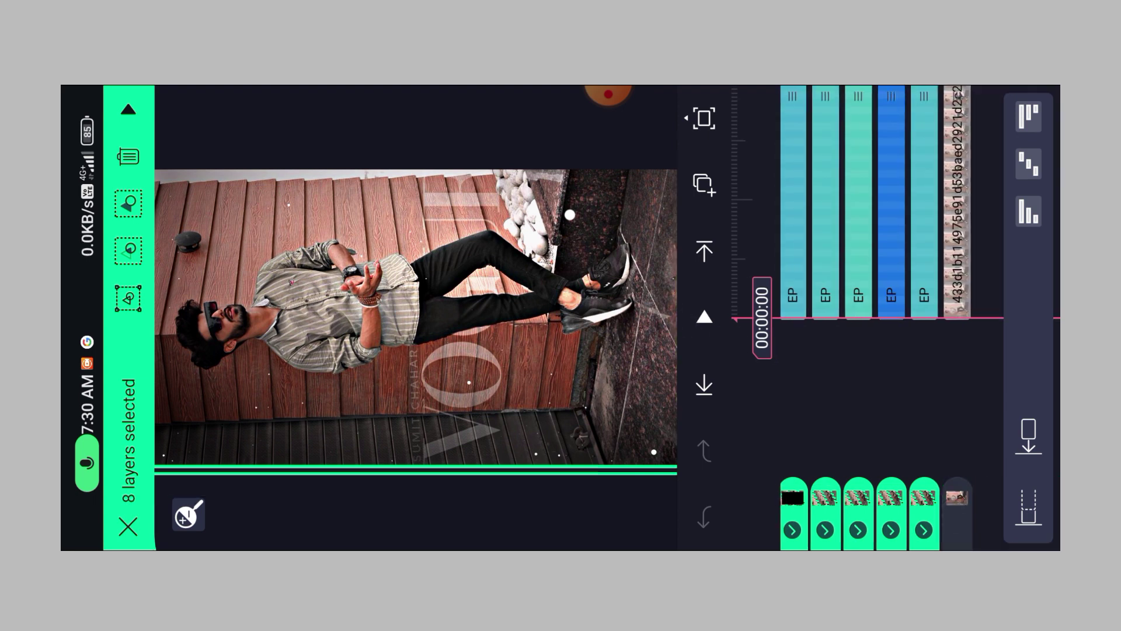
click(706, 184)
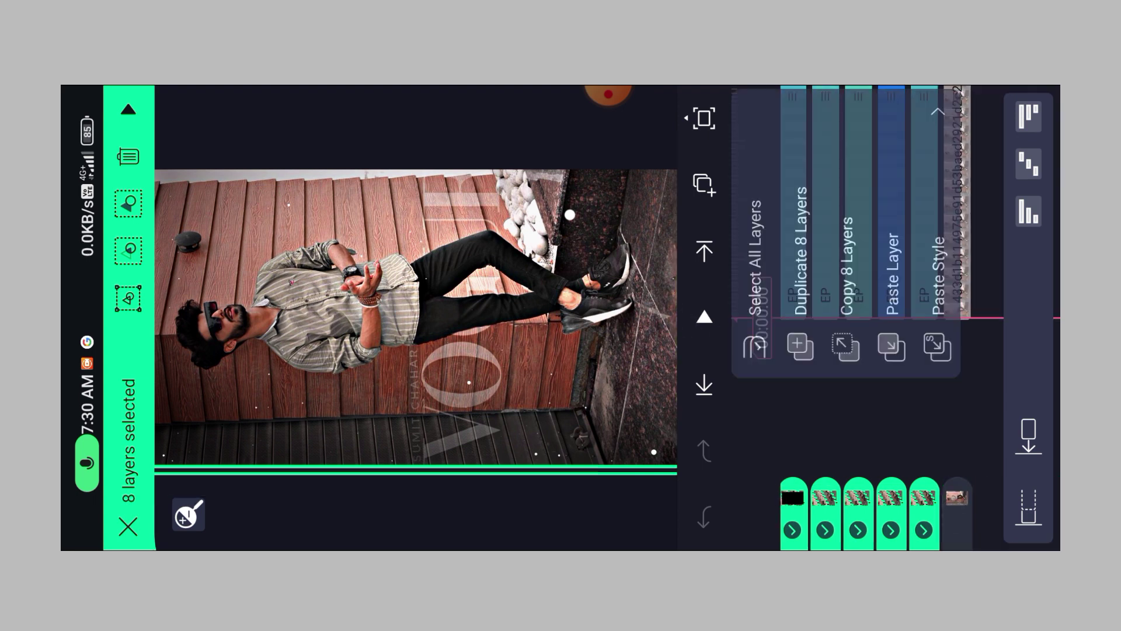
click(849, 260)
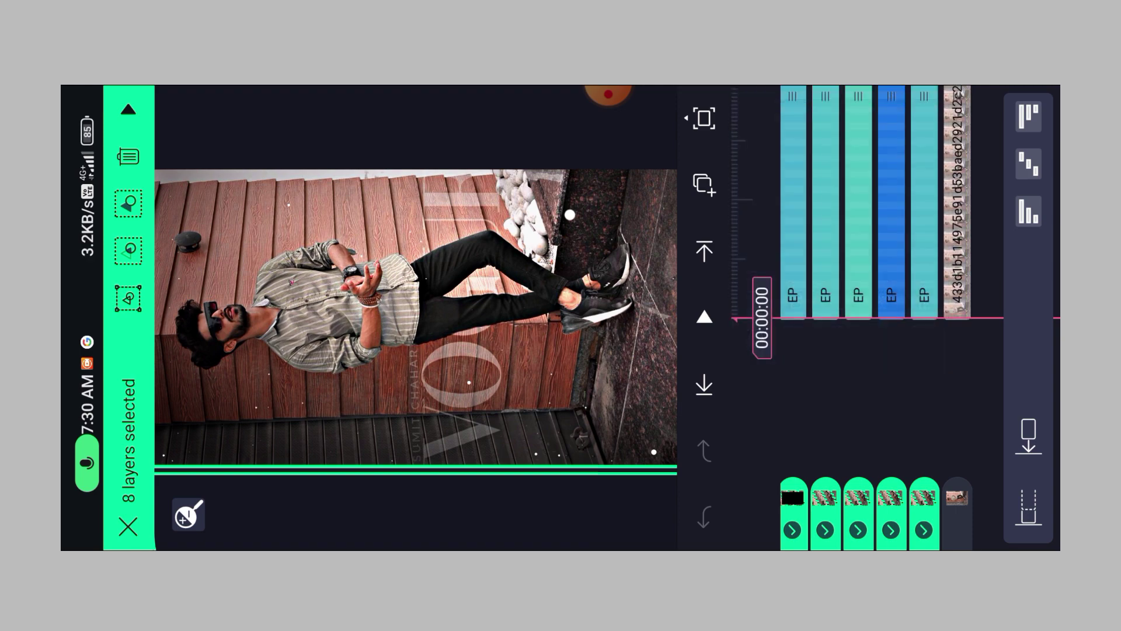
click(874, 331)
click(128, 525)
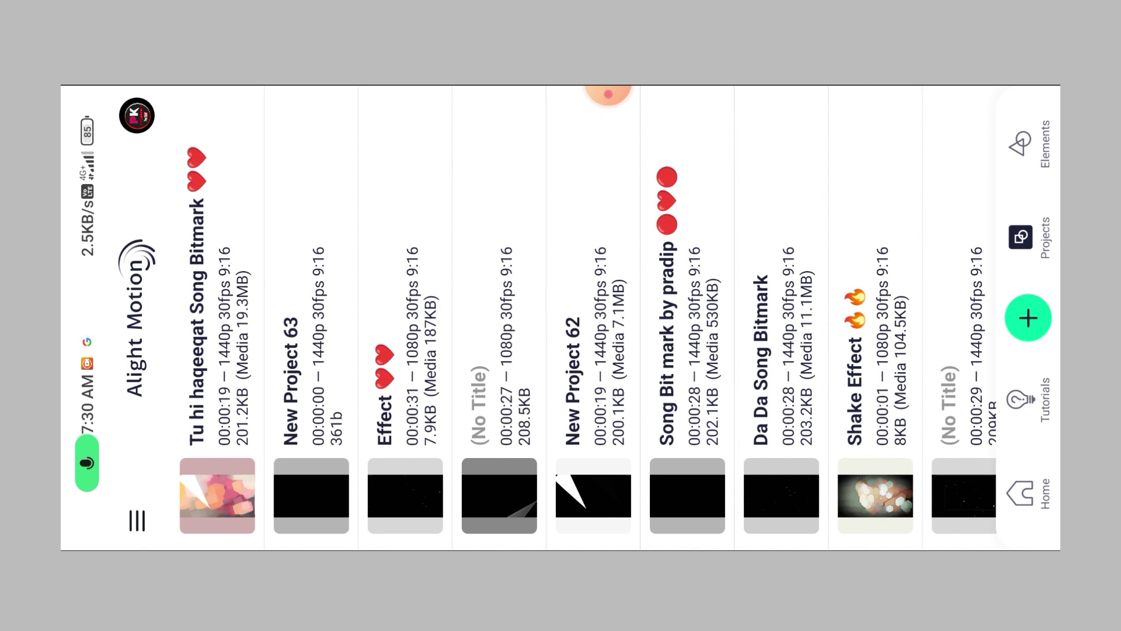
- Paste the eight copied effect layers into the Tu hi haqeeqat Song Bitmark project
click(217, 495)
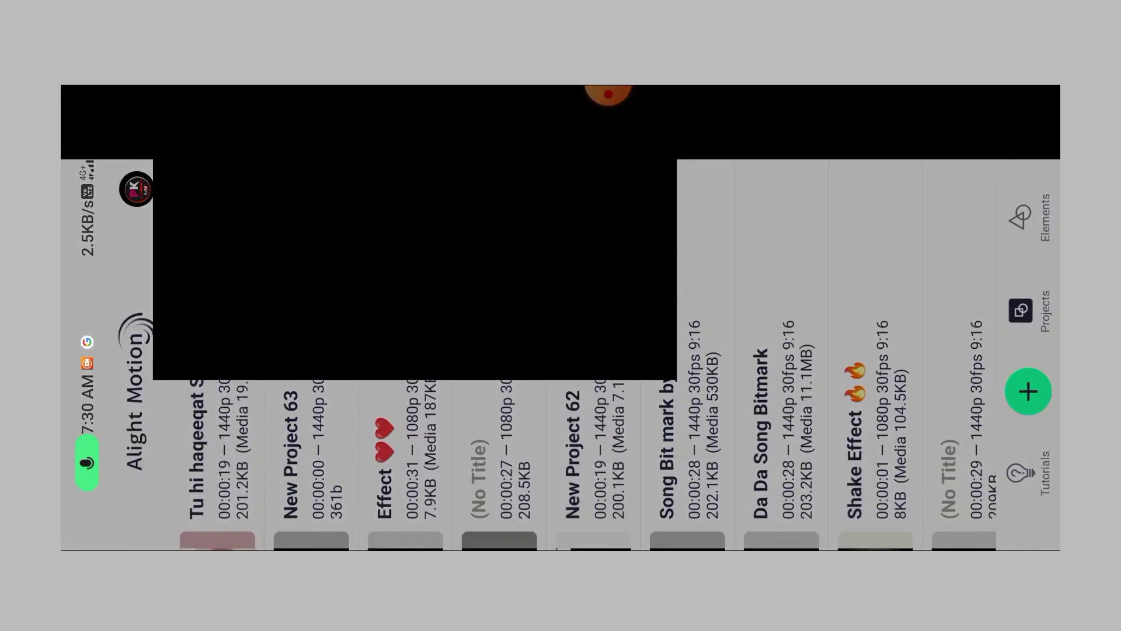
click(705, 183)
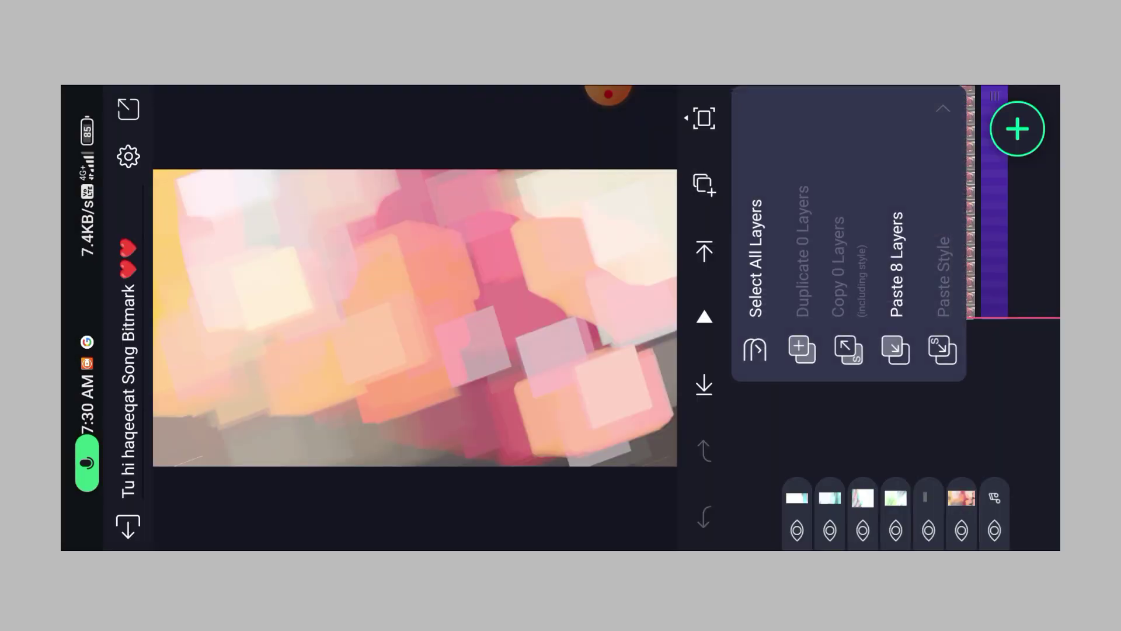
click(897, 263)
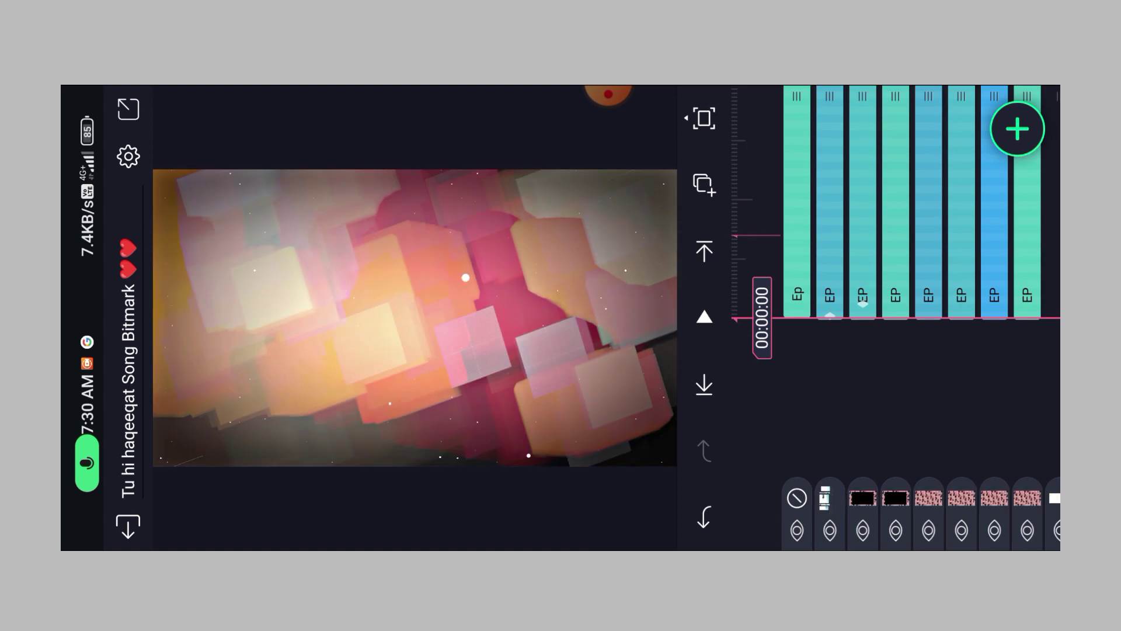
- Scrub the timeline to check the particle overlays, moving to the 00:19:07 mark
drag(902, 265, 930, 386)
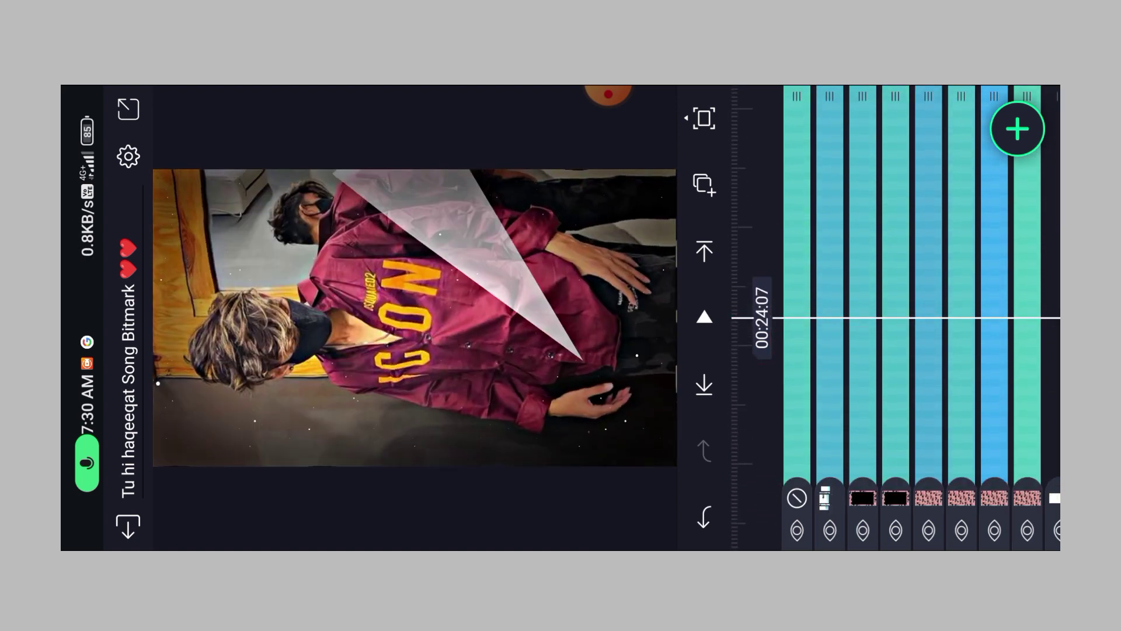
drag(937, 355, 911, 562)
drag(892, 246, 902, 132)
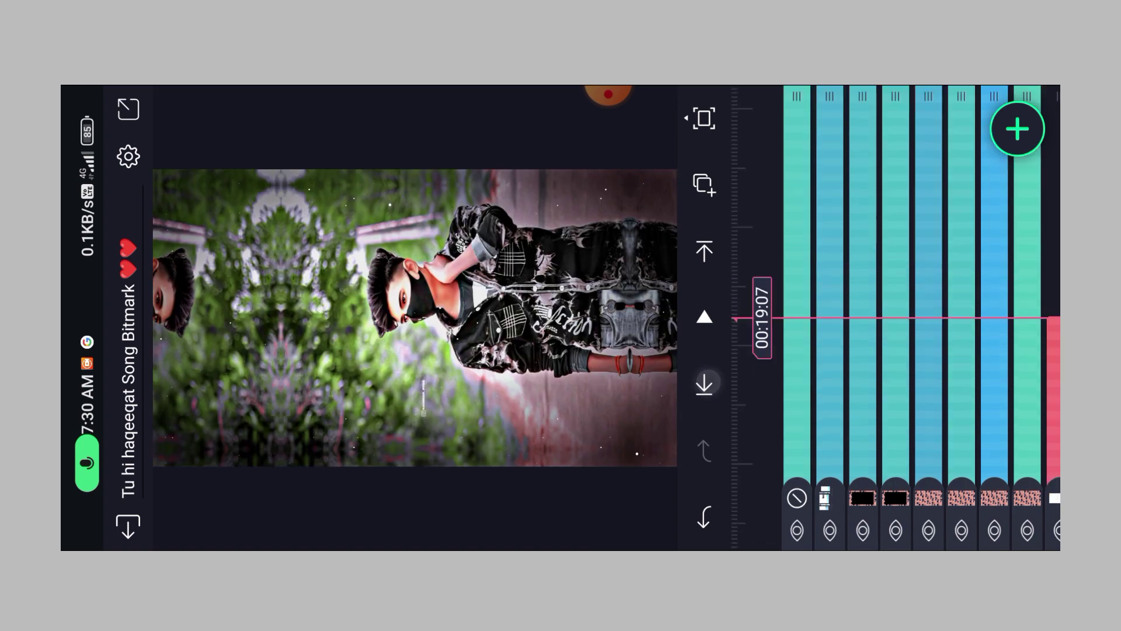
drag(847, 201, 935, 224)
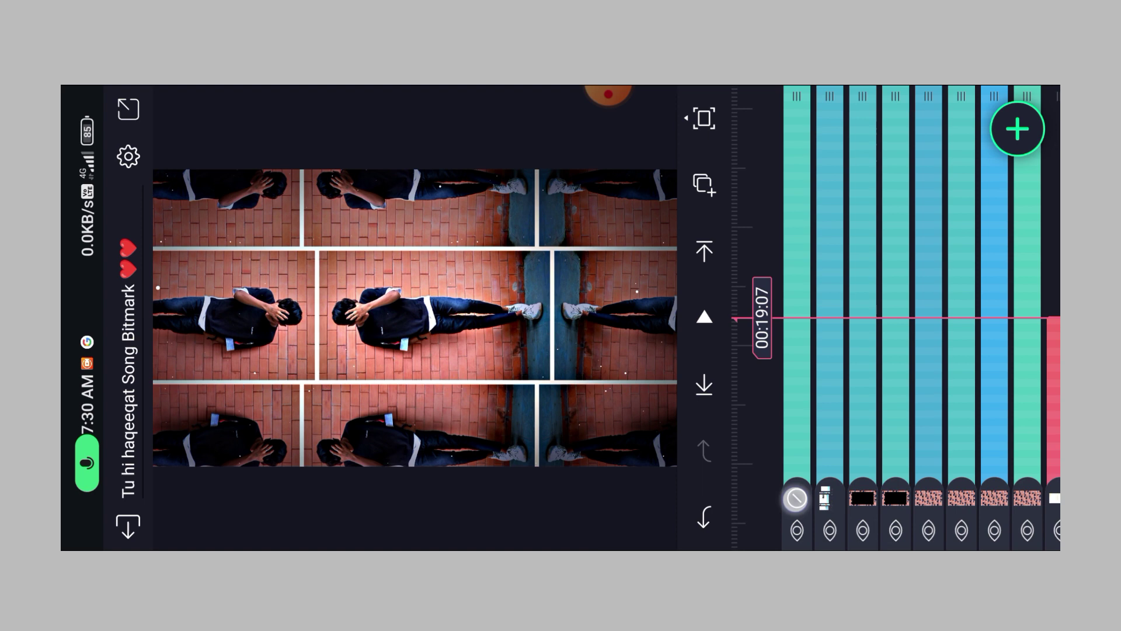
- Multi-select the pasted effect layers in the timeline
click(796, 497)
click(829, 497)
click(863, 498)
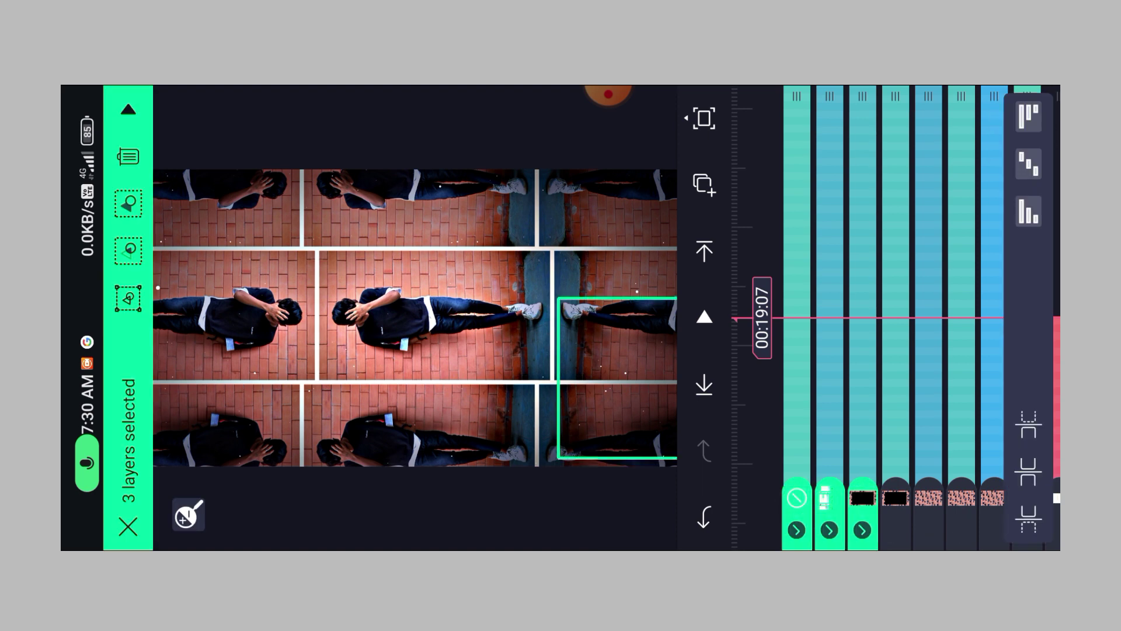
click(929, 497)
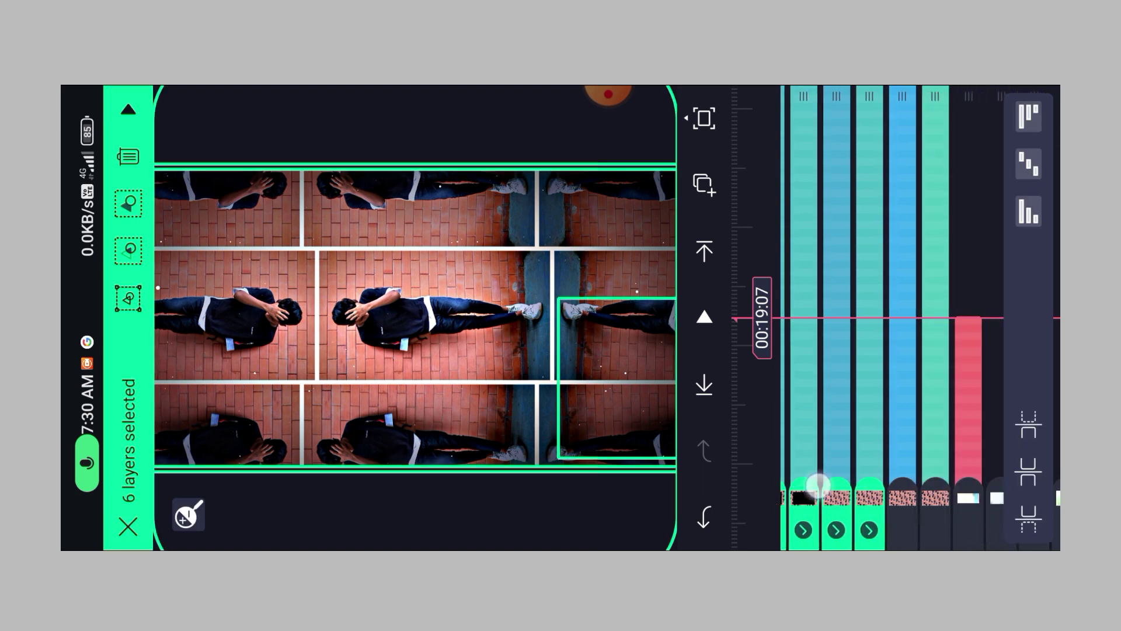
drag(964, 263, 841, 263)
click(871, 497)
click(904, 498)
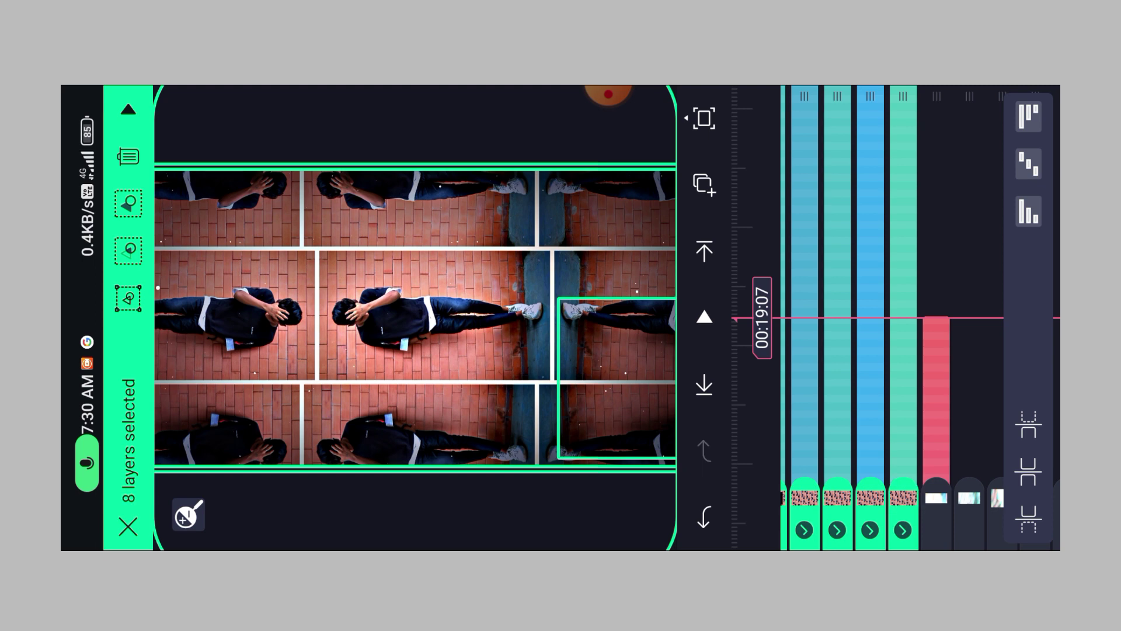
- Trim the selected effect layers at 00:19:07, deselect them, and bring up Export & Share
click(1025, 412)
click(840, 177)
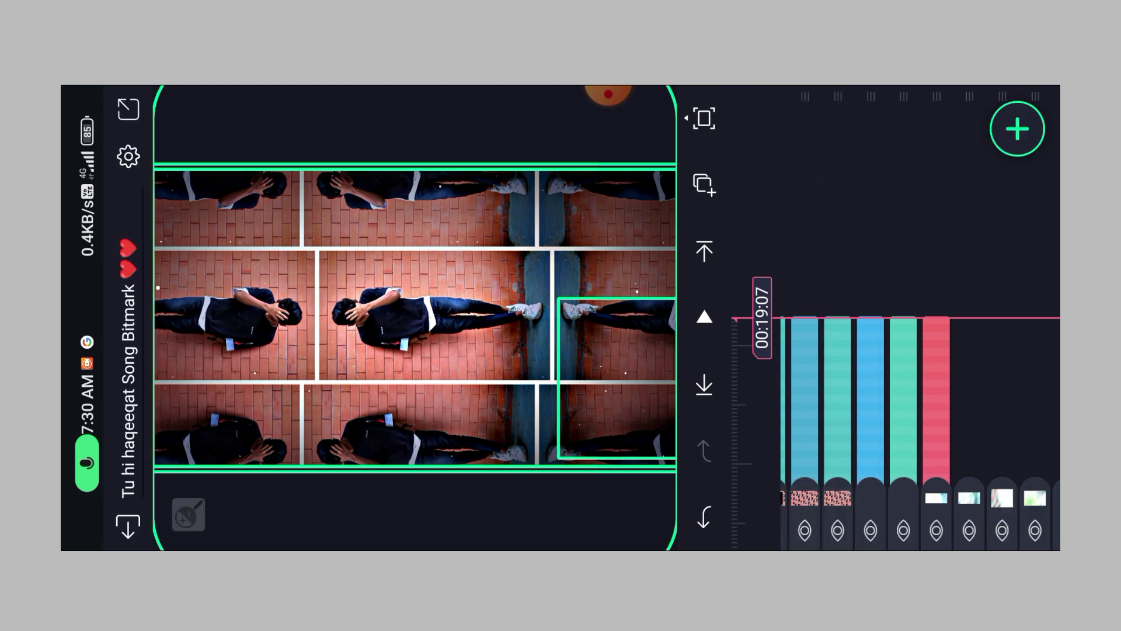
drag(826, 223, 1000, 253)
click(890, 133)
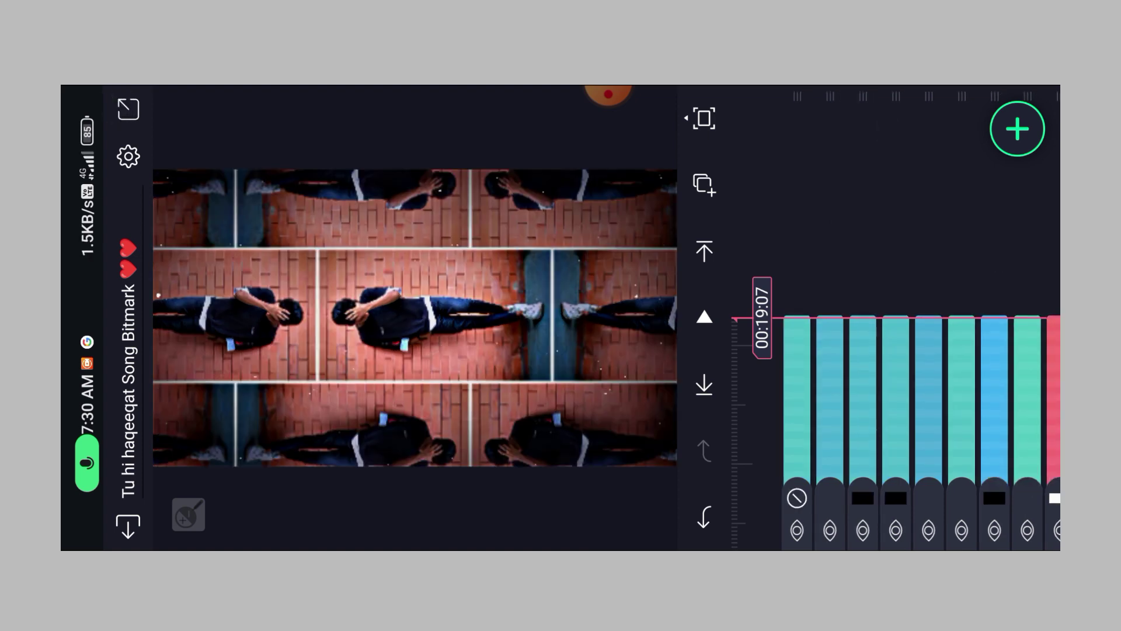
click(127, 528)
- Export the project as MP4 1080p video, estimated at 19.7 MB
click(1021, 276)
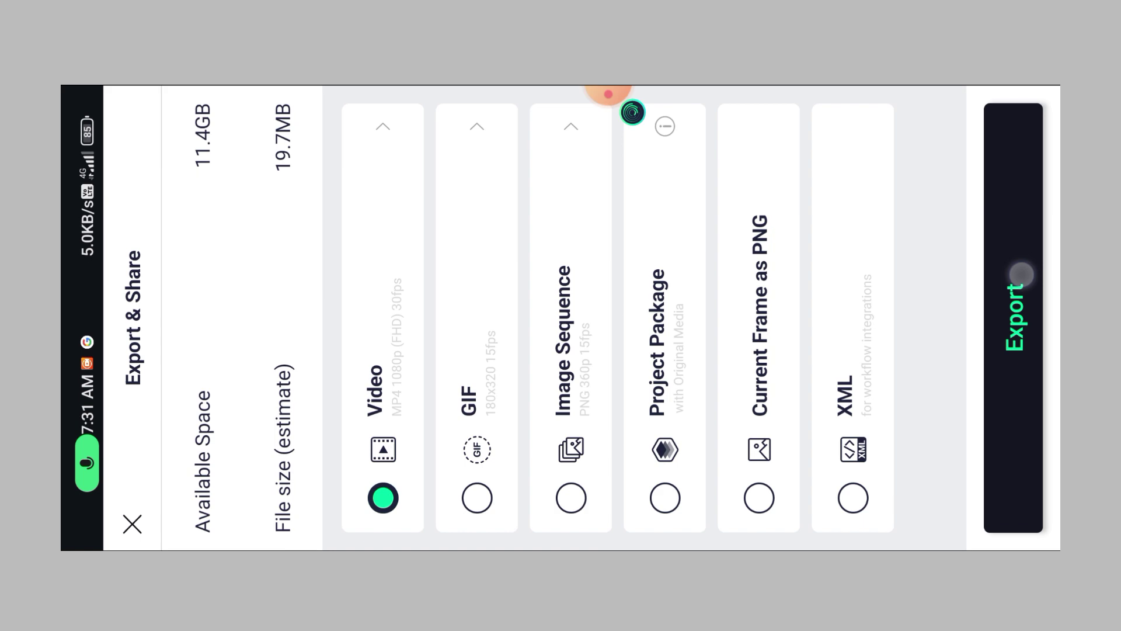